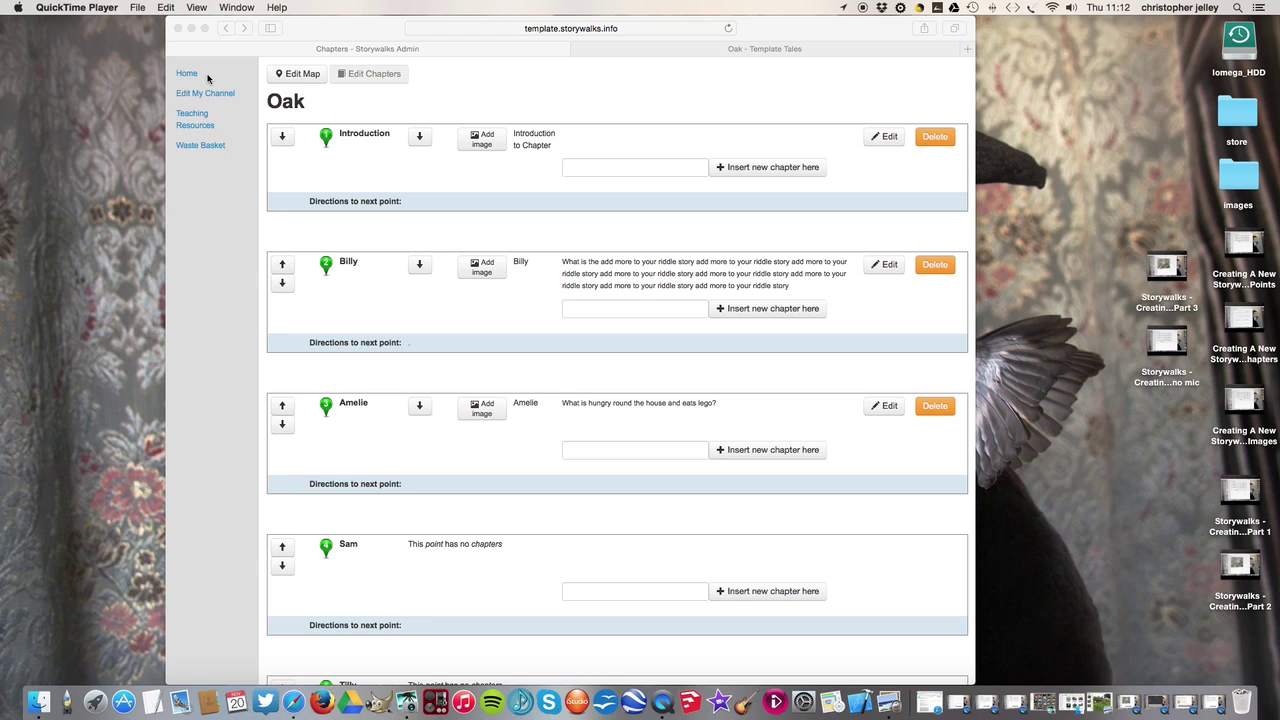
Open the Oak story's map for editing and examine its points close up in satellite view
{"action": "left_click", "coordinate": [285, 80]}
{"action": "left_click", "coordinate": [303, 76]}
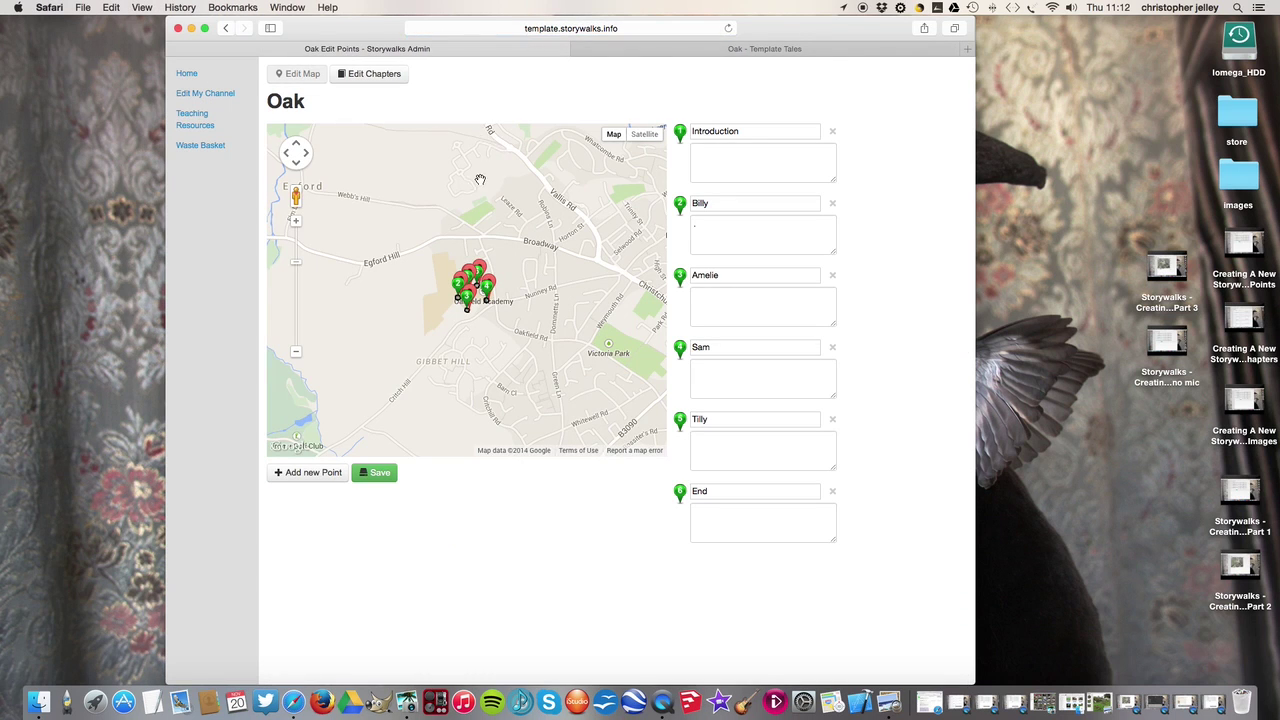
{"action": "scroll", "coordinate": [468, 290], "scroll_direction": "up", "scroll_amount": 2}
{"action": "scroll", "coordinate": [468, 292], "scroll_direction": "up", "scroll_amount": 1}
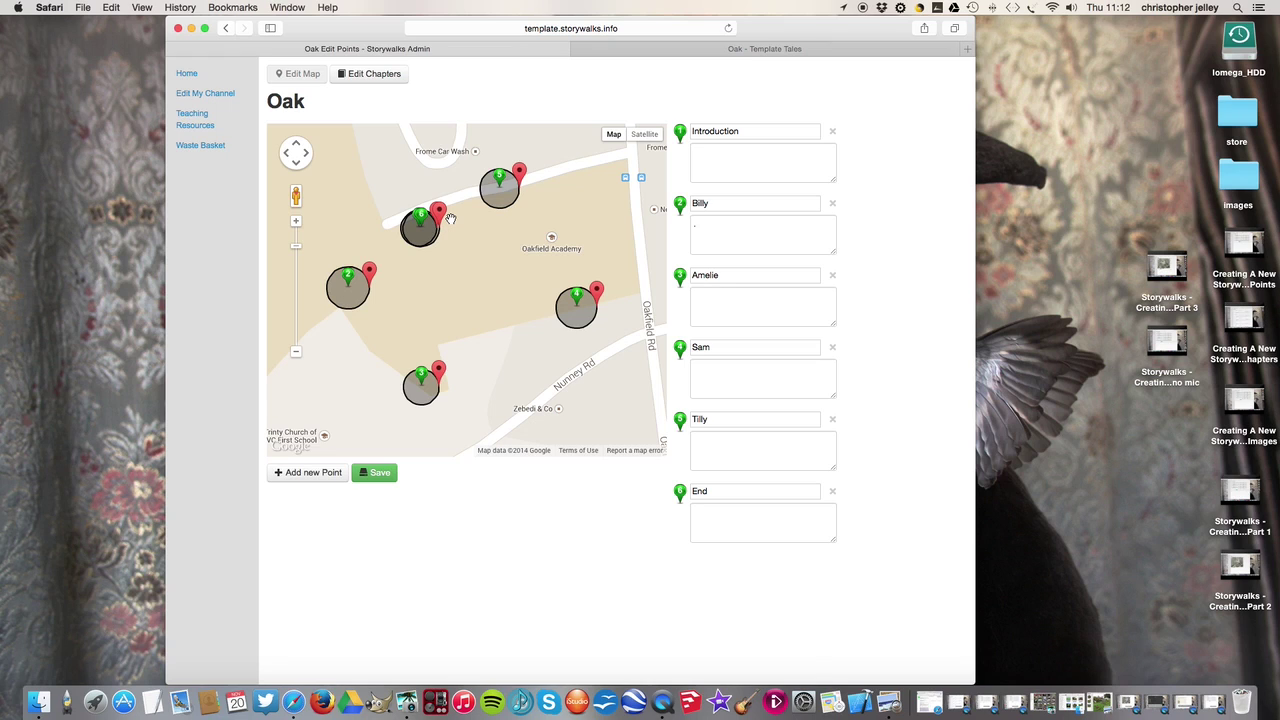
{"action": "left_click", "coordinate": [642, 134]}
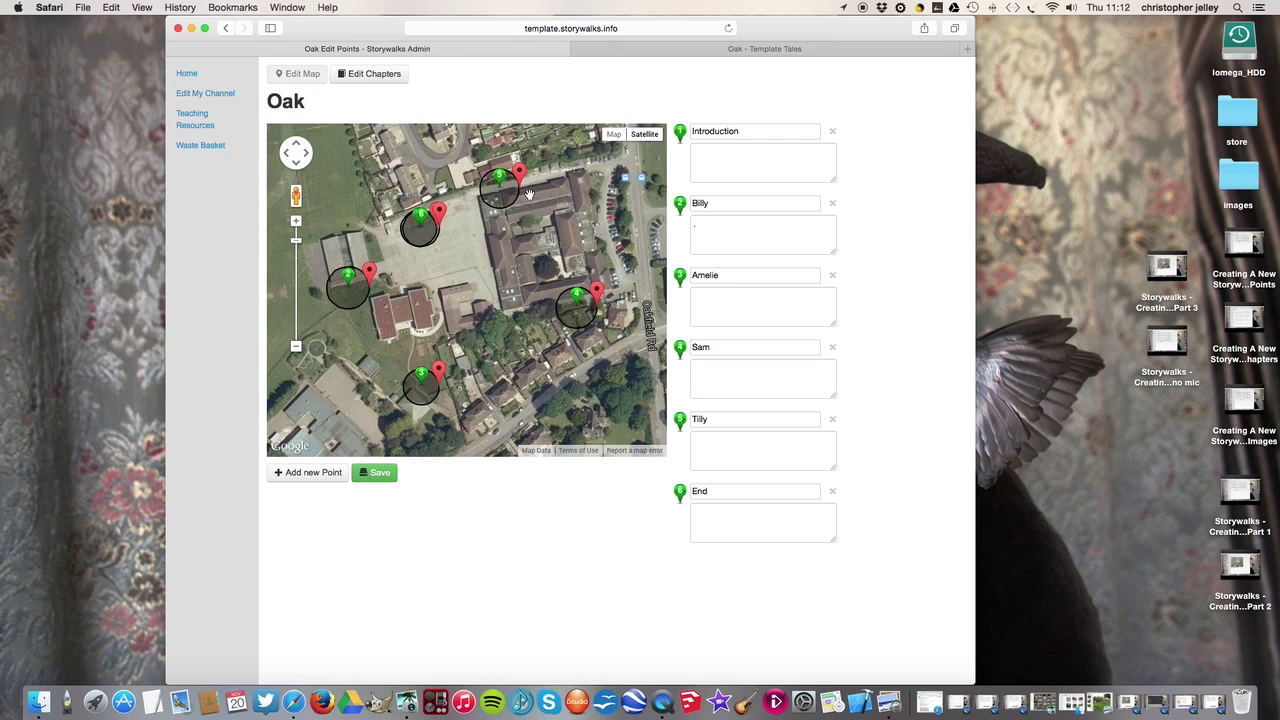
Extend the greeting in the Oak story's introduction to "Hello, welcome to our school." and save the story
{"action": "left_click", "coordinate": [187, 74]}
{"action": "left_click", "coordinate": [528, 368]}
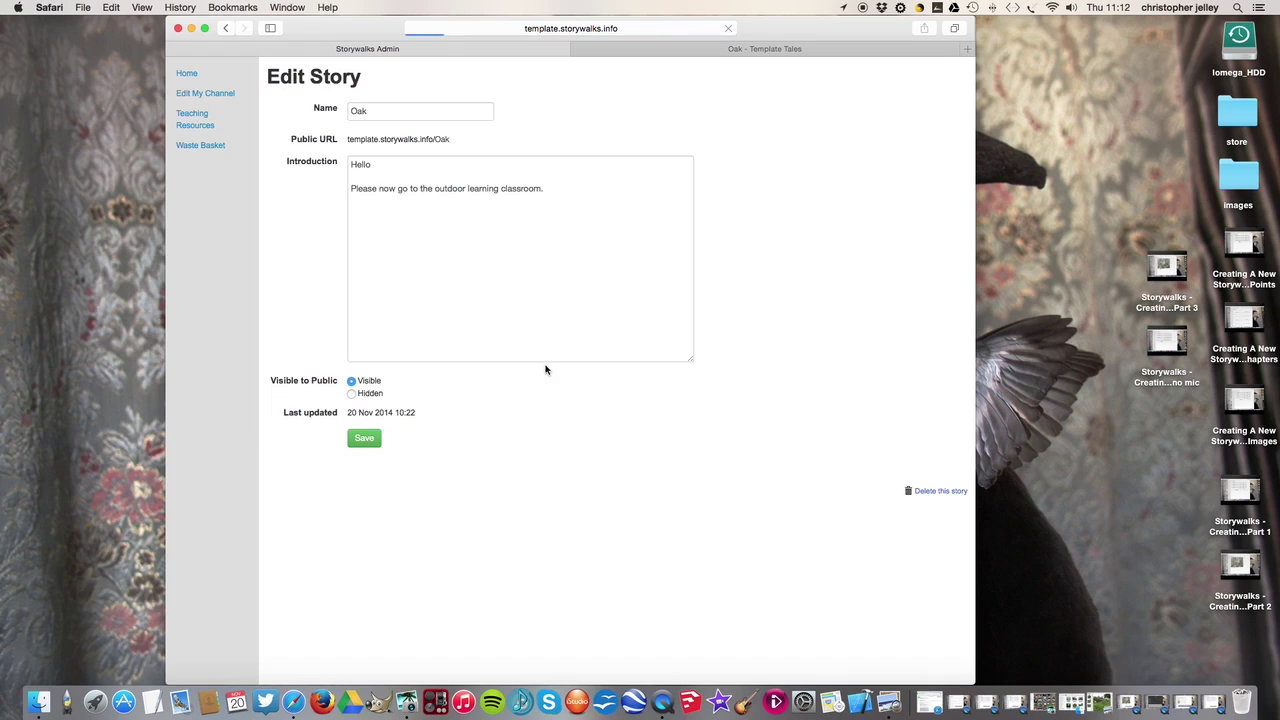
{"action": "left_click_drag", "start_coordinate": [545, 189], "coordinate": [358, 182]}
{"action": "left_click", "coordinate": [553, 195]}
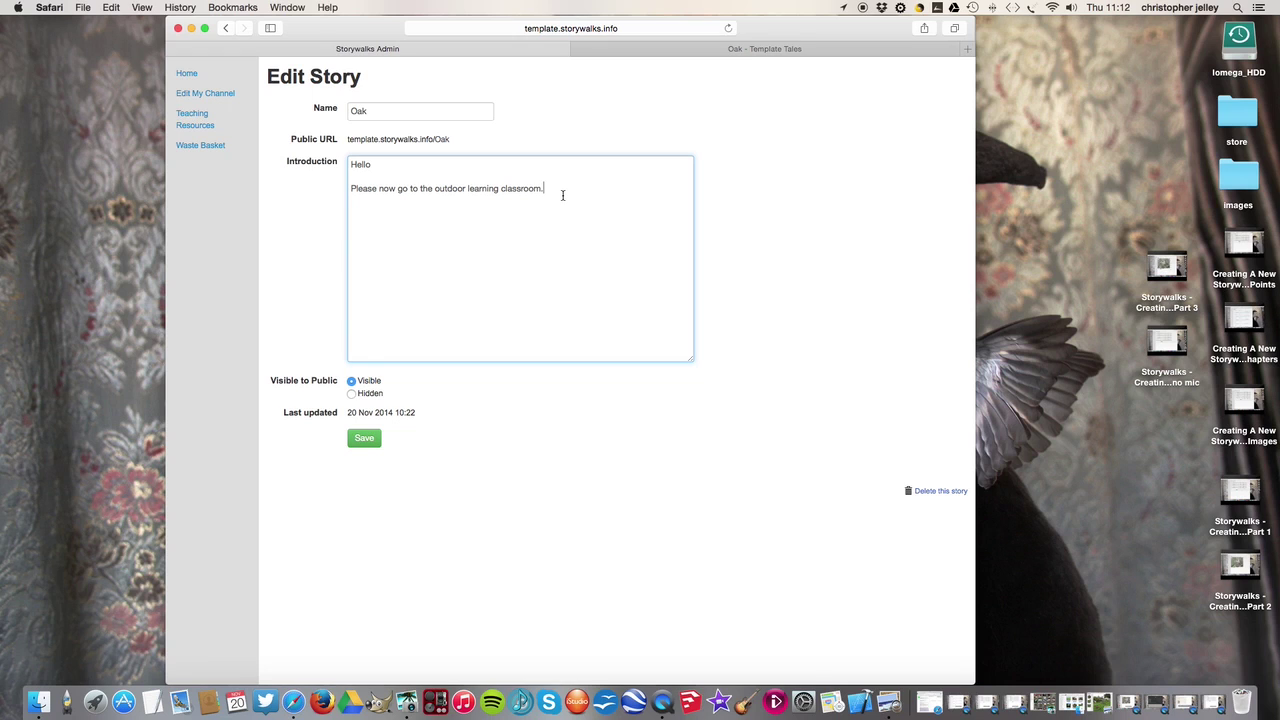
{"action": "left_click", "coordinate": [393, 166]}
{"action": "type", "text": ", welcome to our school."}
{"action": "left_click", "coordinate": [366, 443]}
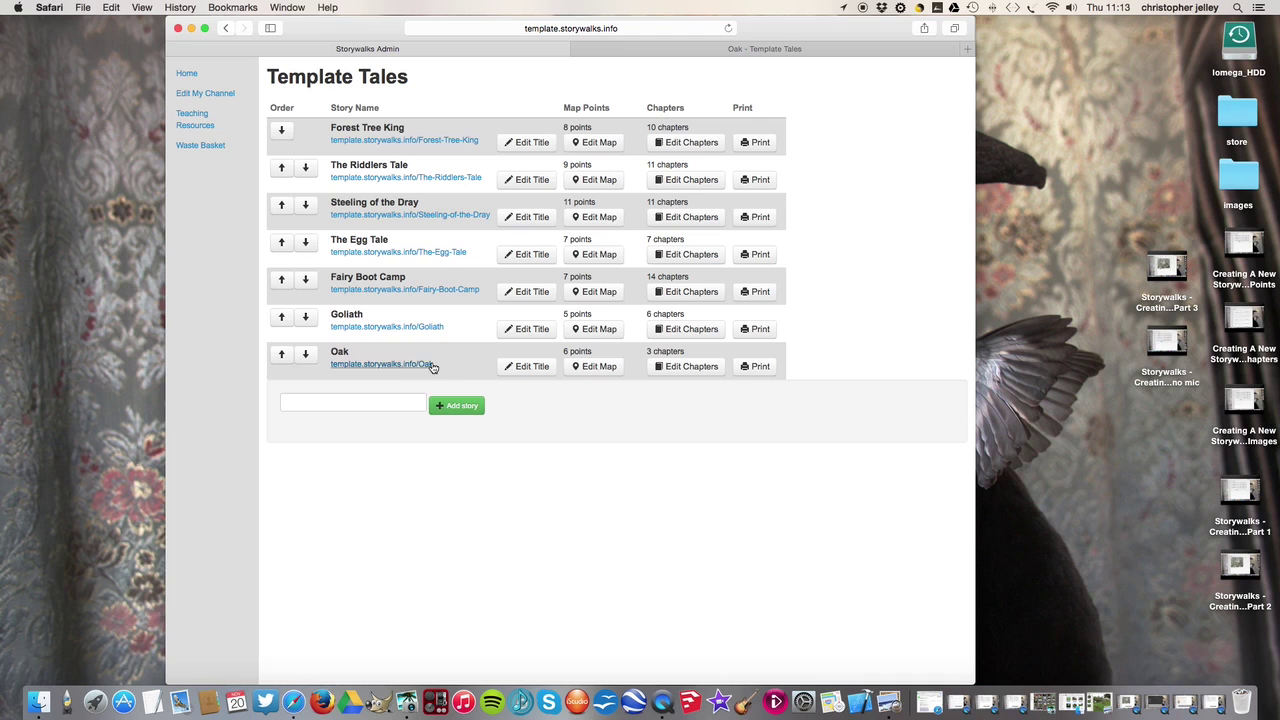
View the public Oak page with location access allowed and compare it with the previously opened copy and its locked points
{"action": "left_click", "coordinate": [419, 366]}
{"action": "left_click", "coordinate": [665, 155]}
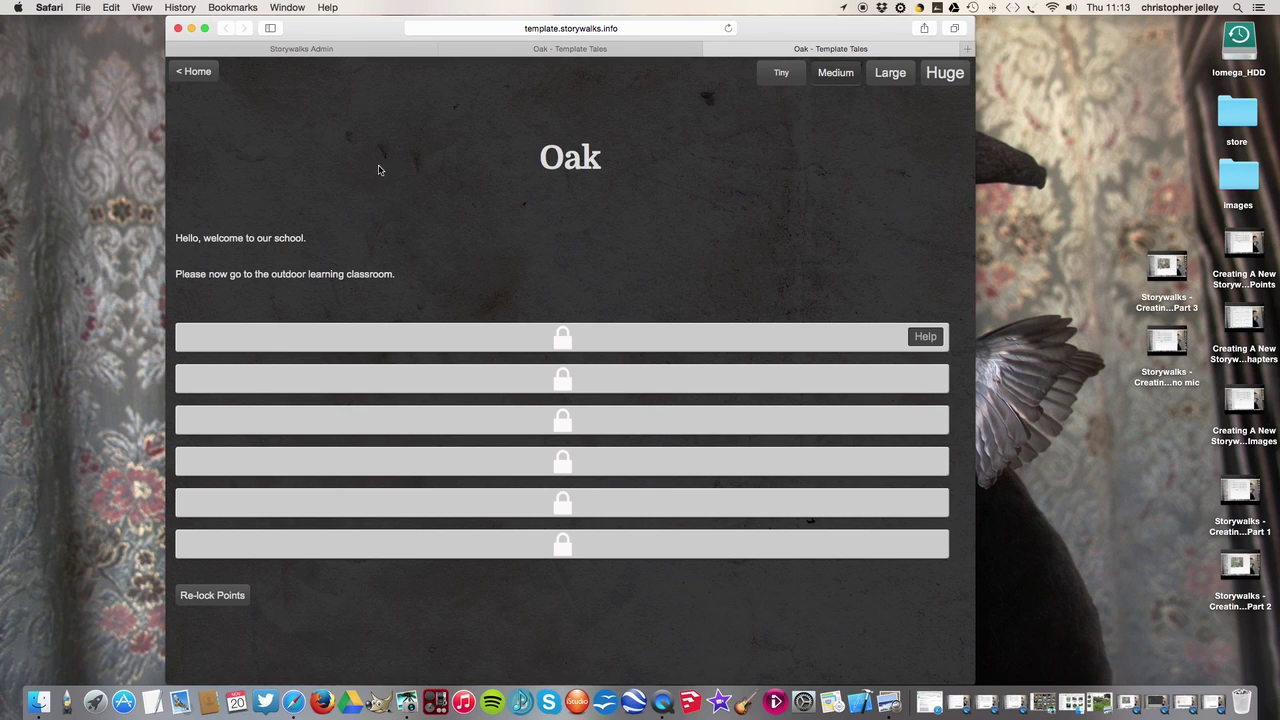
{"action": "left_click", "coordinate": [362, 50]}
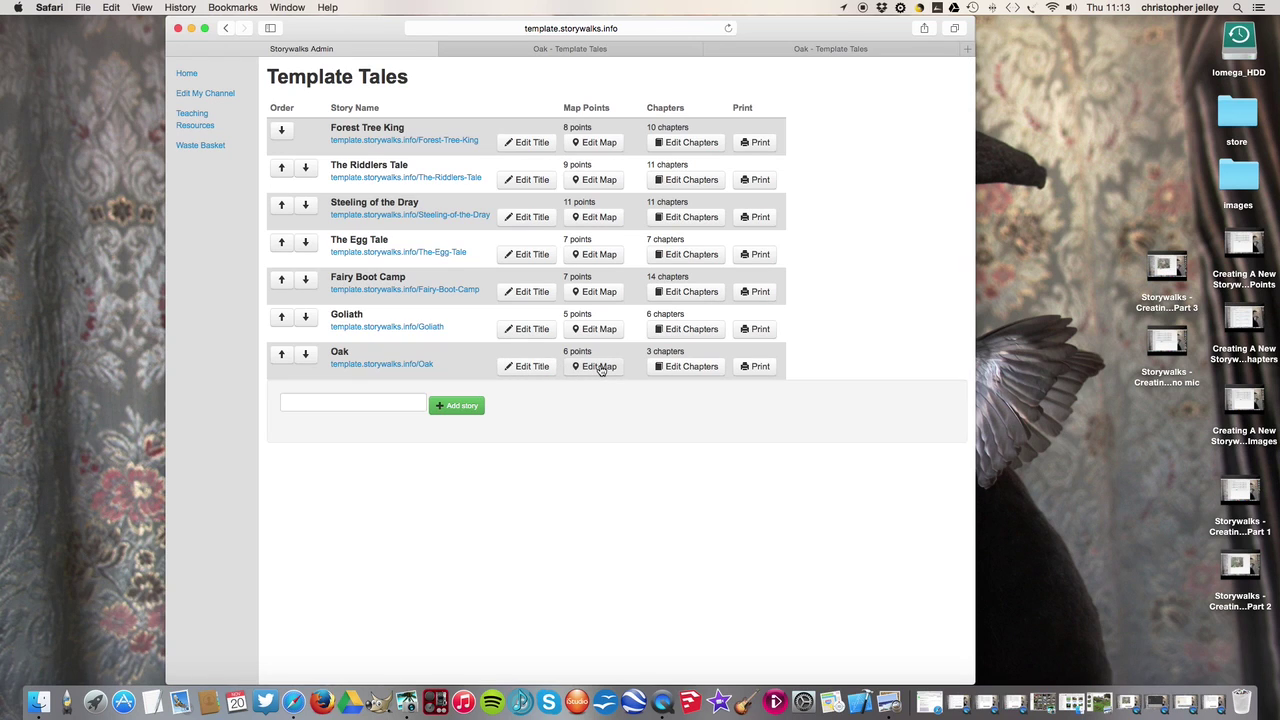
{"action": "left_click", "coordinate": [561, 49]}
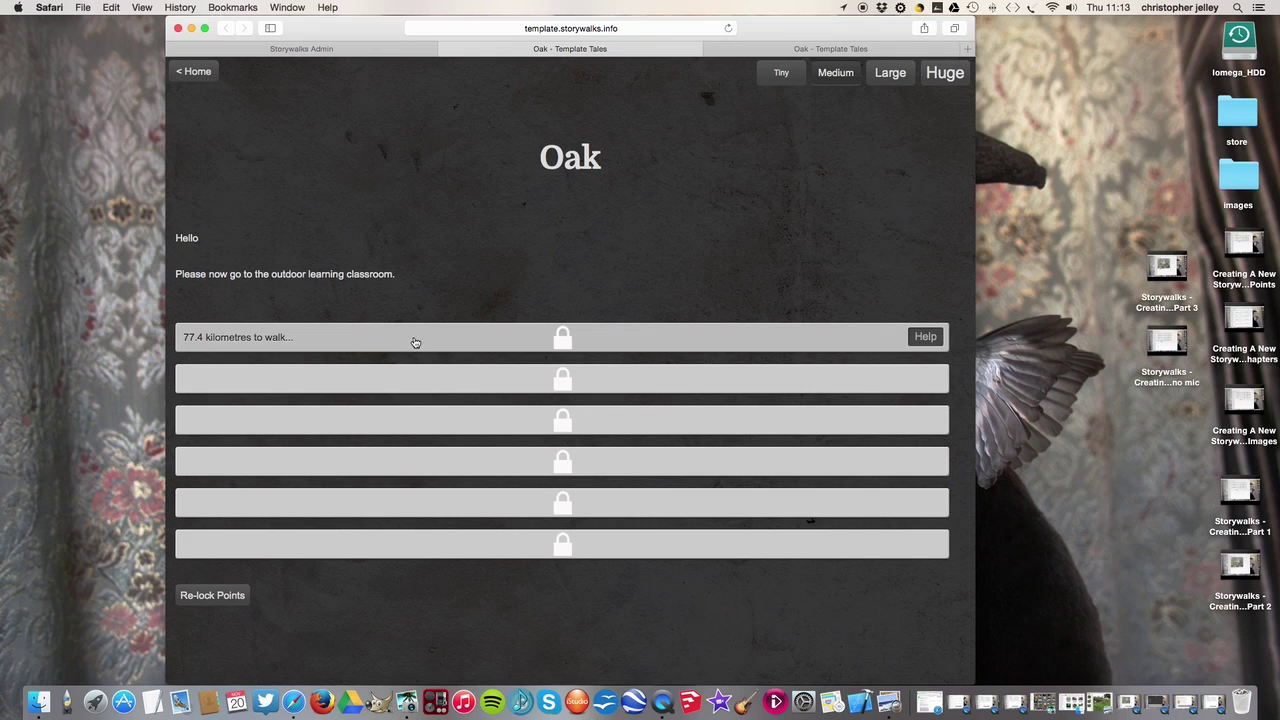
{"action": "left_click", "coordinate": [918, 339]}
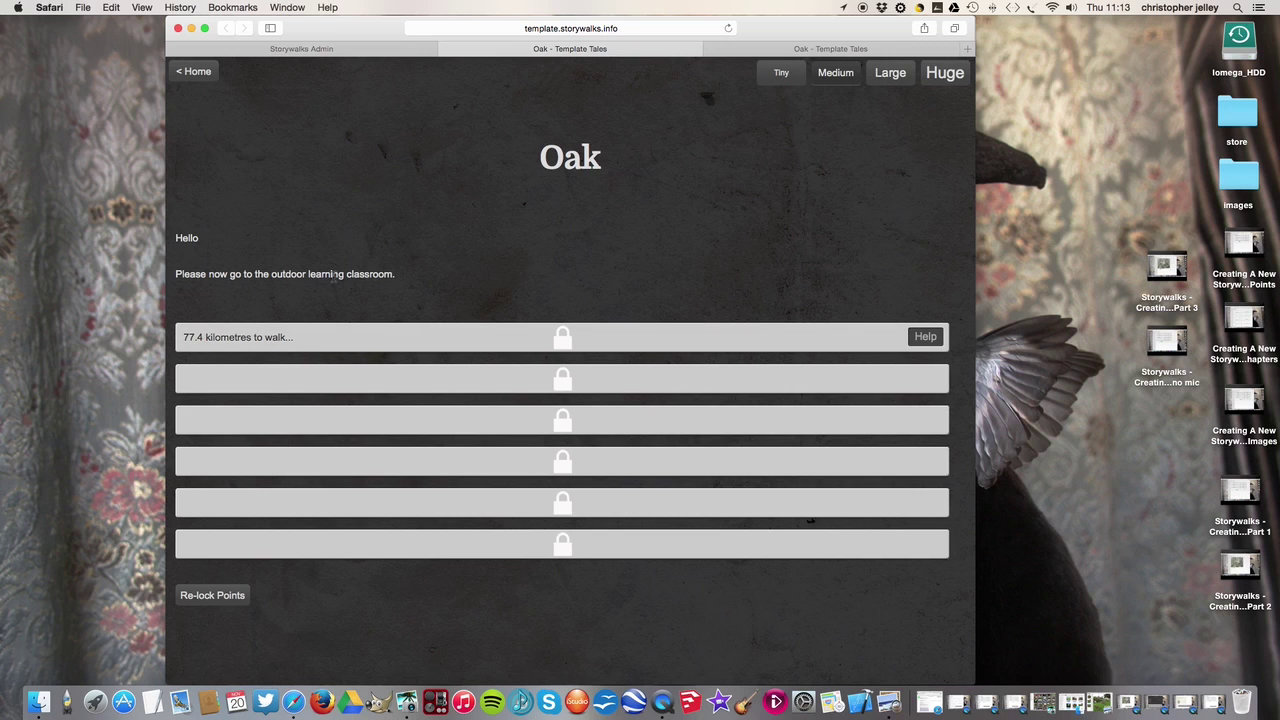
{"action": "left_click", "coordinate": [352, 50]}
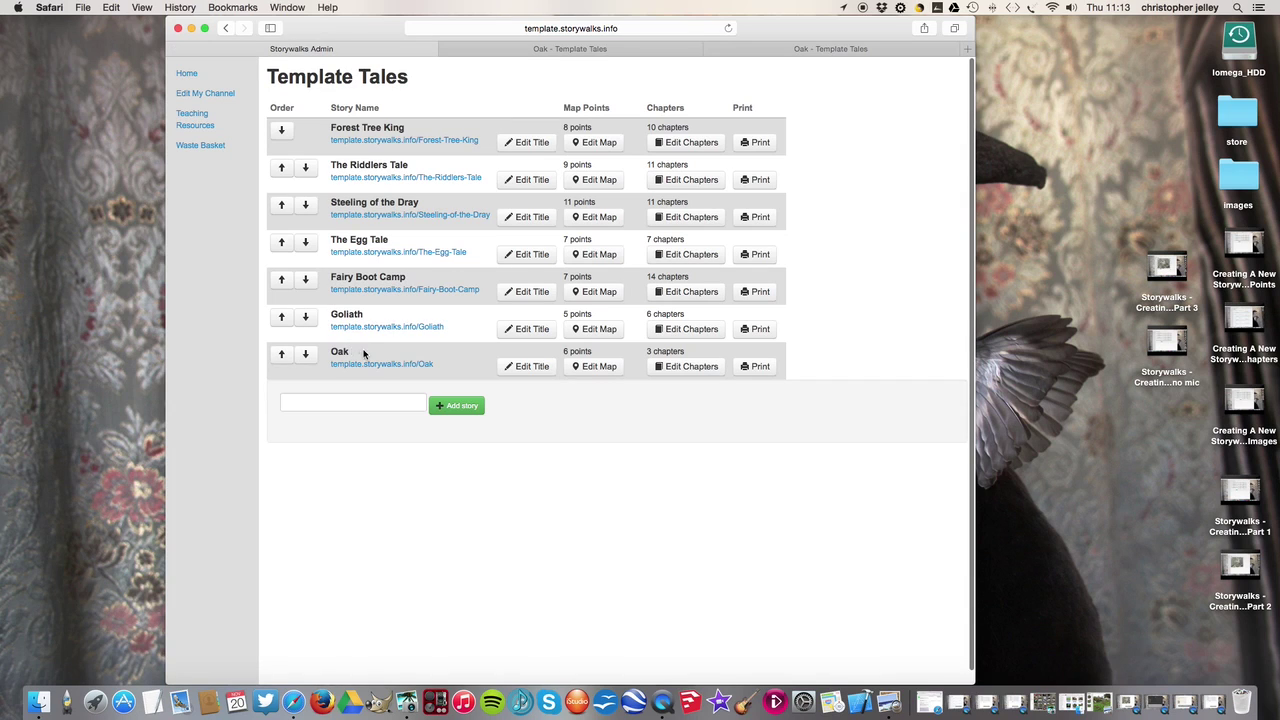
Open the Oak map in satellite view and nudge the overlapping points 1 and 6 beside the playground
{"action": "left_click", "coordinate": [593, 367]}
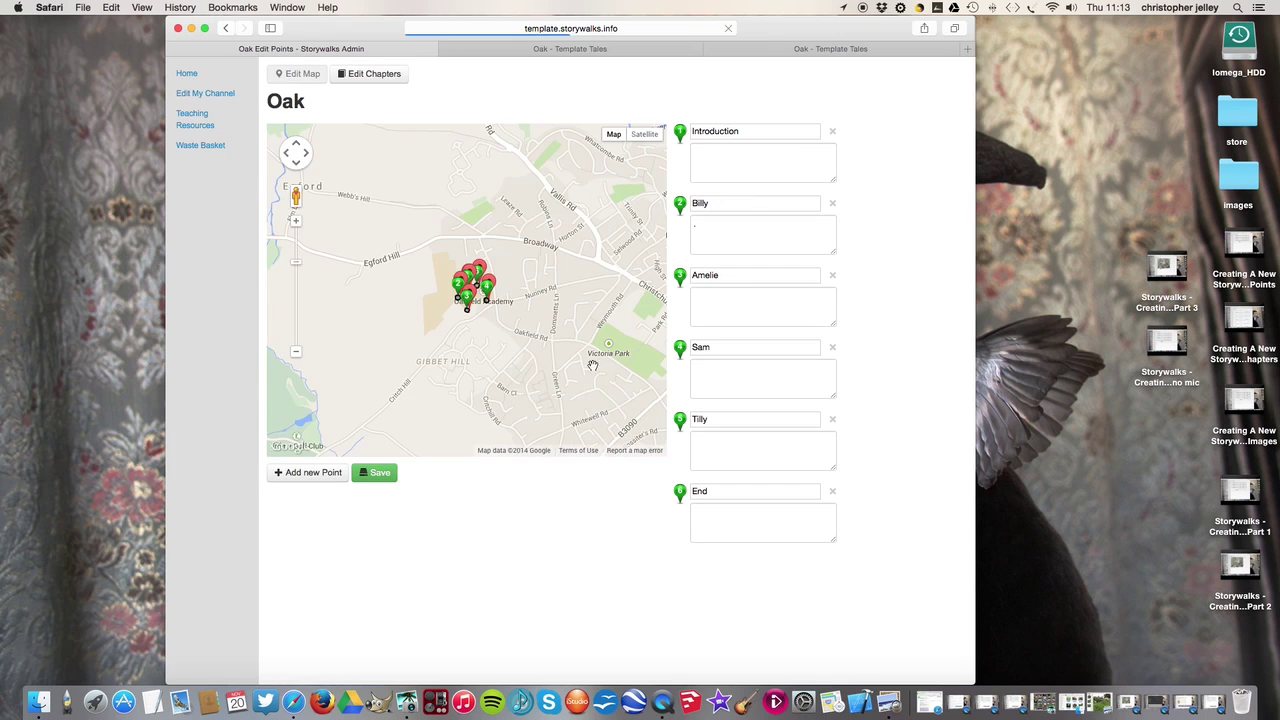
{"action": "scroll", "coordinate": [479, 310], "scroll_direction": "up", "scroll_amount": 4}
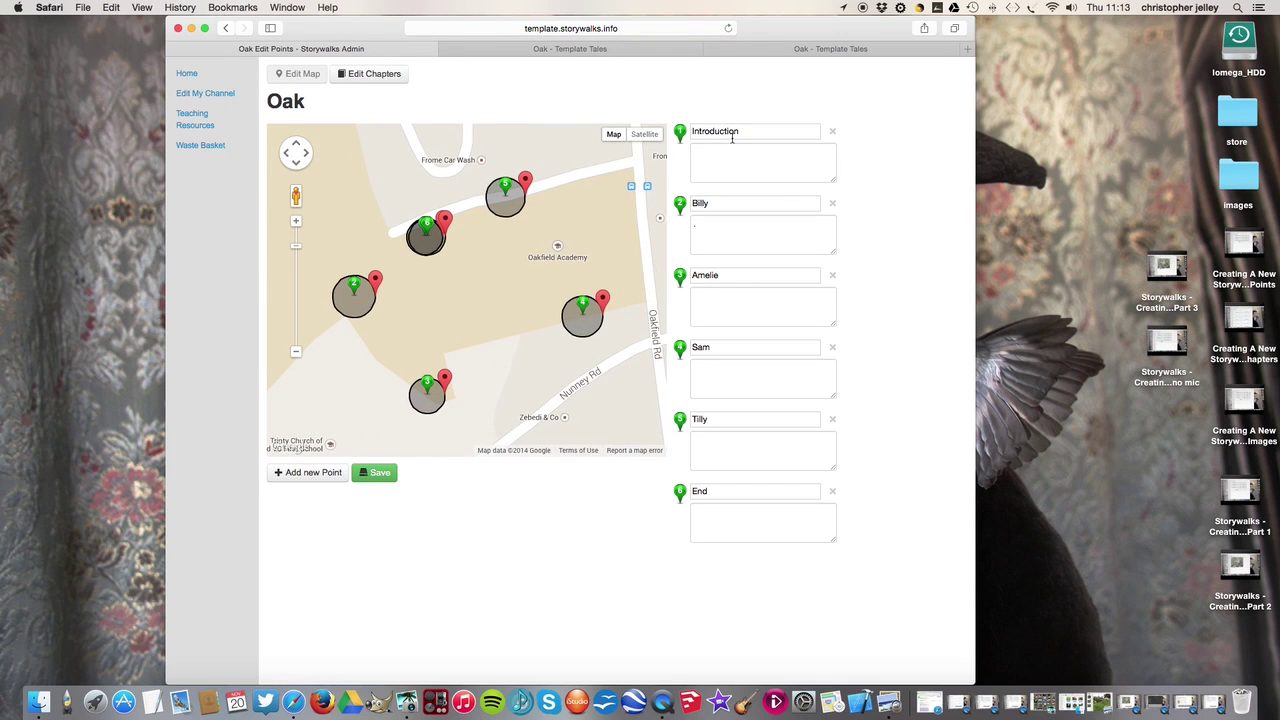
{"action": "left_click_drag", "start_coordinate": [433, 226], "coordinate": [431, 221]}
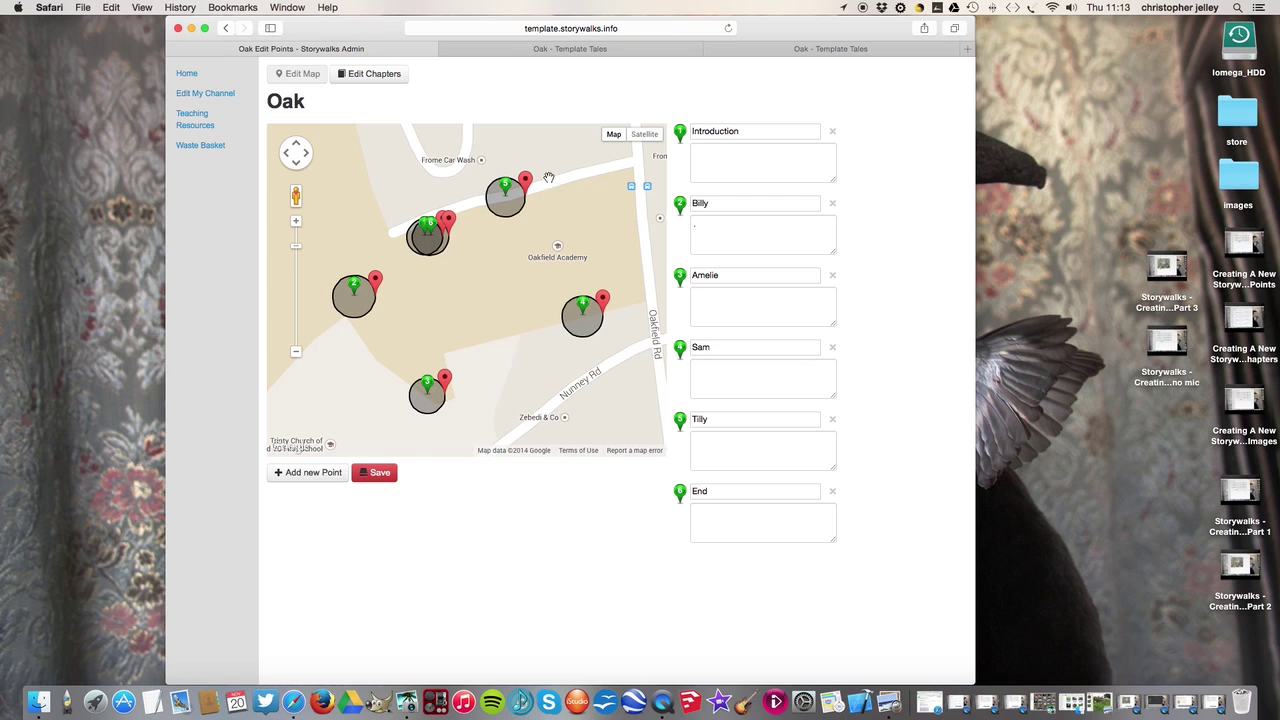
{"action": "left_click", "coordinate": [644, 134]}
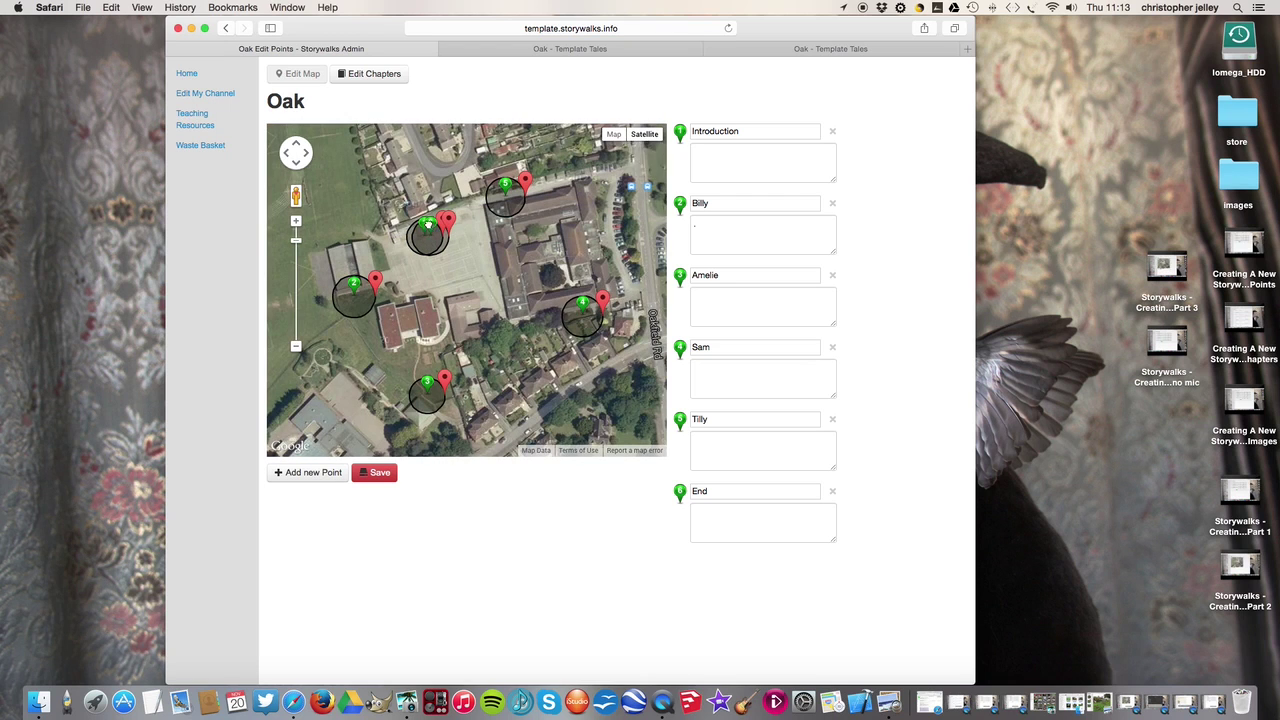
{"action": "left_click_drag", "start_coordinate": [428, 226], "coordinate": [425, 222]}
Clear point 2's directions and enter "Now go to the climbing wall." as the directions for the Introduction point
{"action": "left_click", "coordinate": [729, 150]}
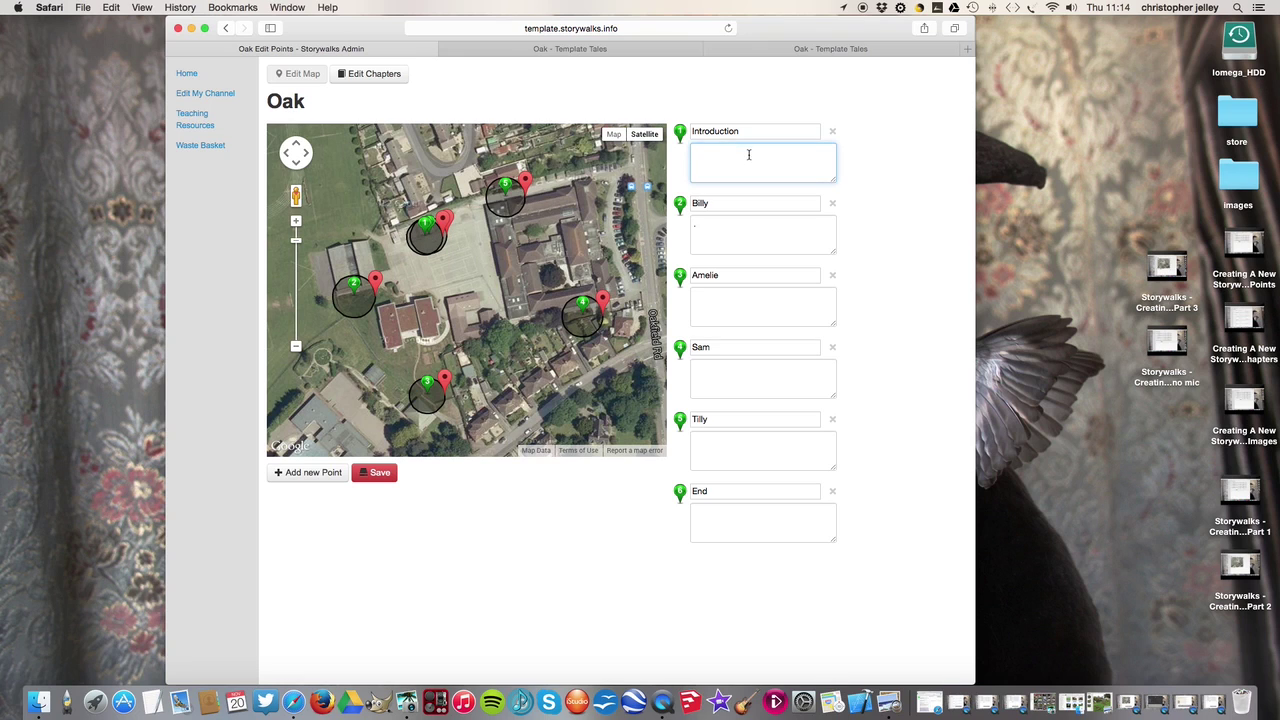
{"action": "left_click", "coordinate": [697, 225]}
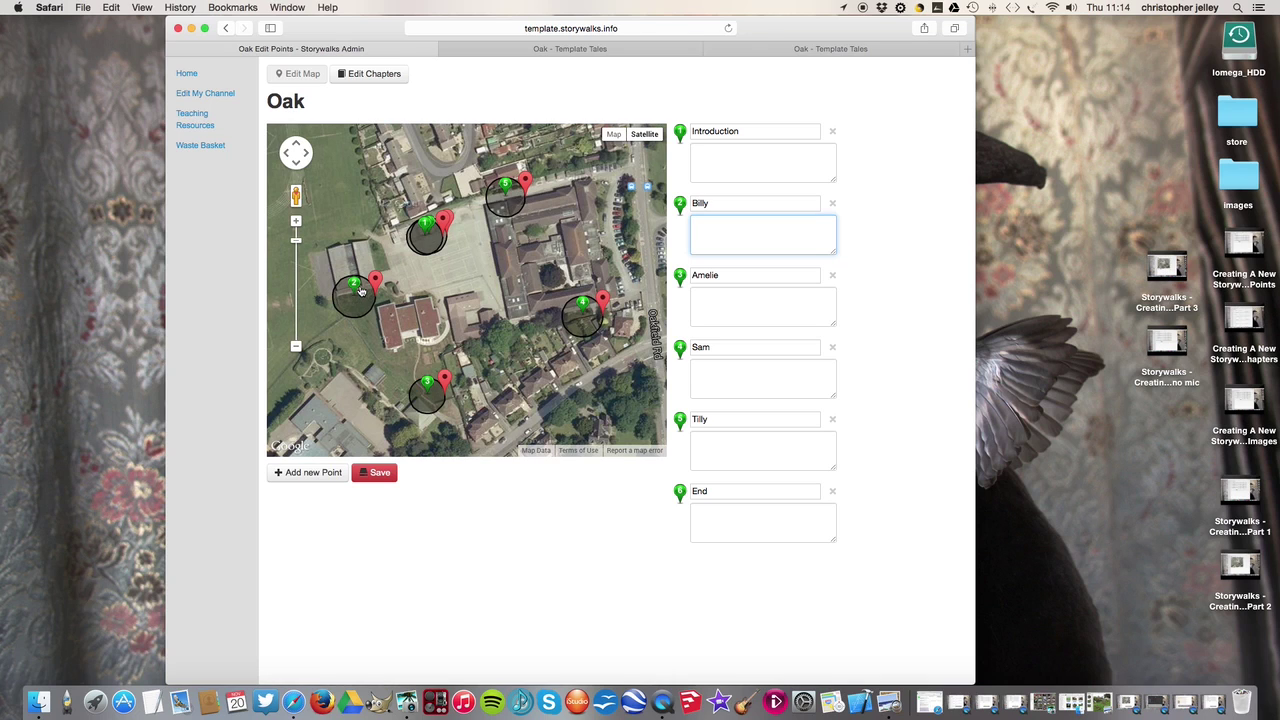
{"action": "left_click", "coordinate": [724, 157]}
{"action": "type", "text": "Cl"}
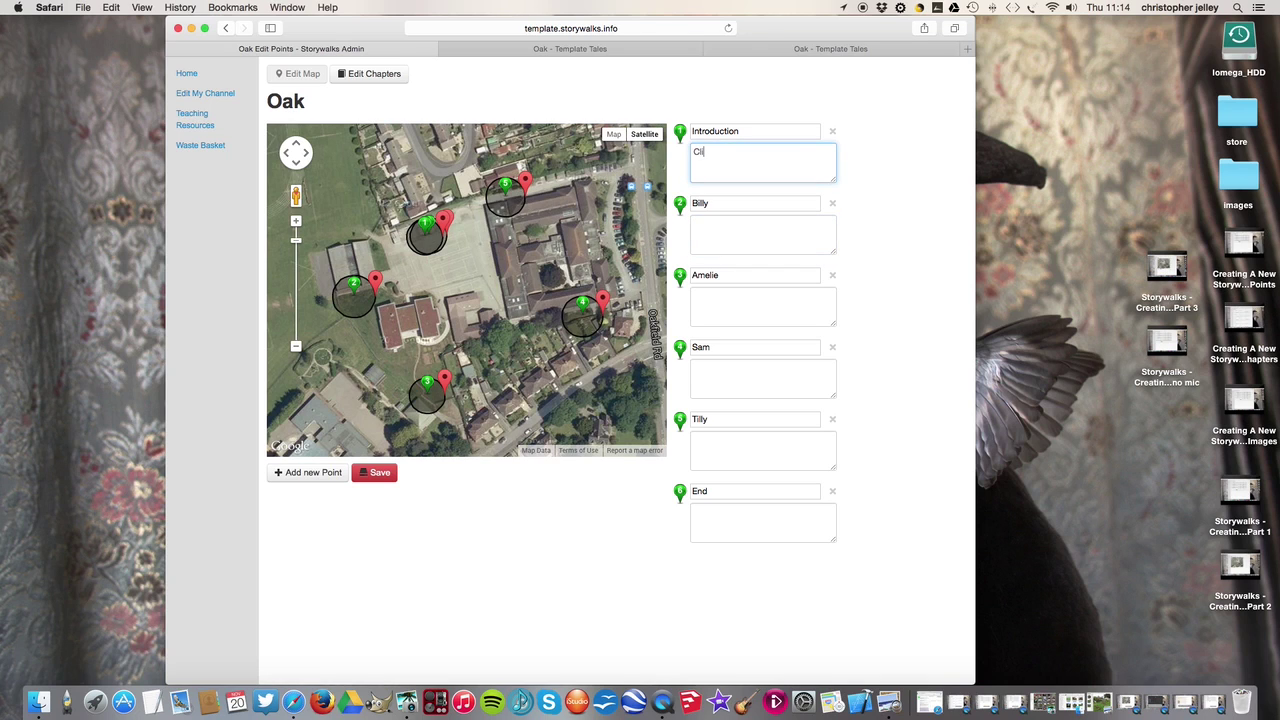
{"action": "key", "text": "BackSpace"}
{"action": "key", "text": "BackSpace"}
{"action": "type", "text": "Now go to the climb"}
Enter "Please go to the stage." as the directions for point 2 and save the map
{"action": "left_click", "coordinate": [734, 228]}
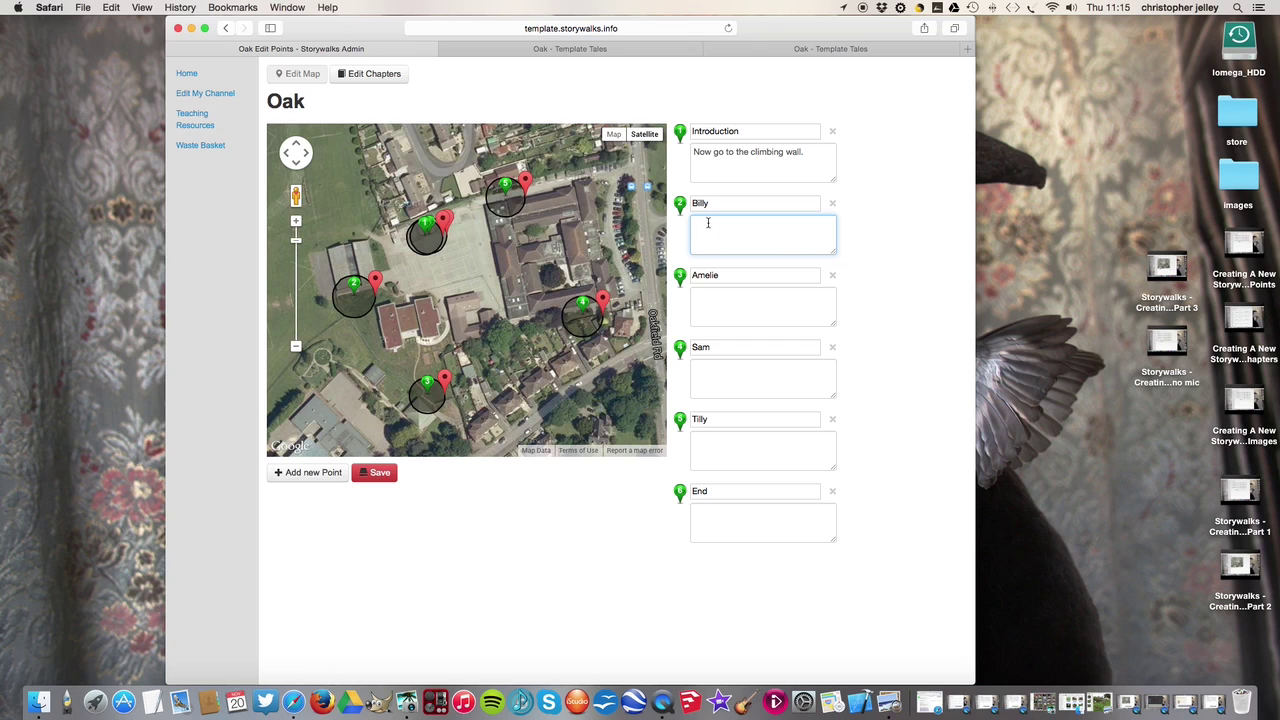
{"action": "type", "text": "Please go to the stage."}
{"action": "left_click", "coordinate": [726, 296]}
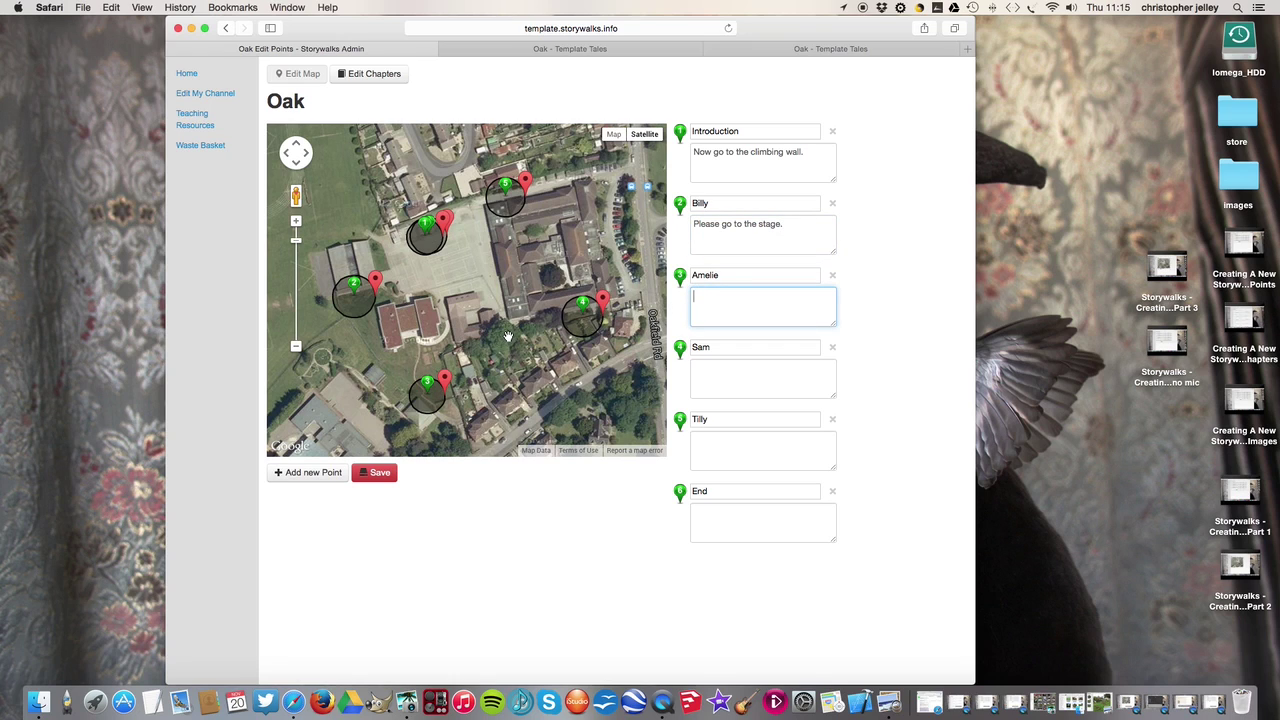
{"action": "left_click", "coordinate": [377, 473]}
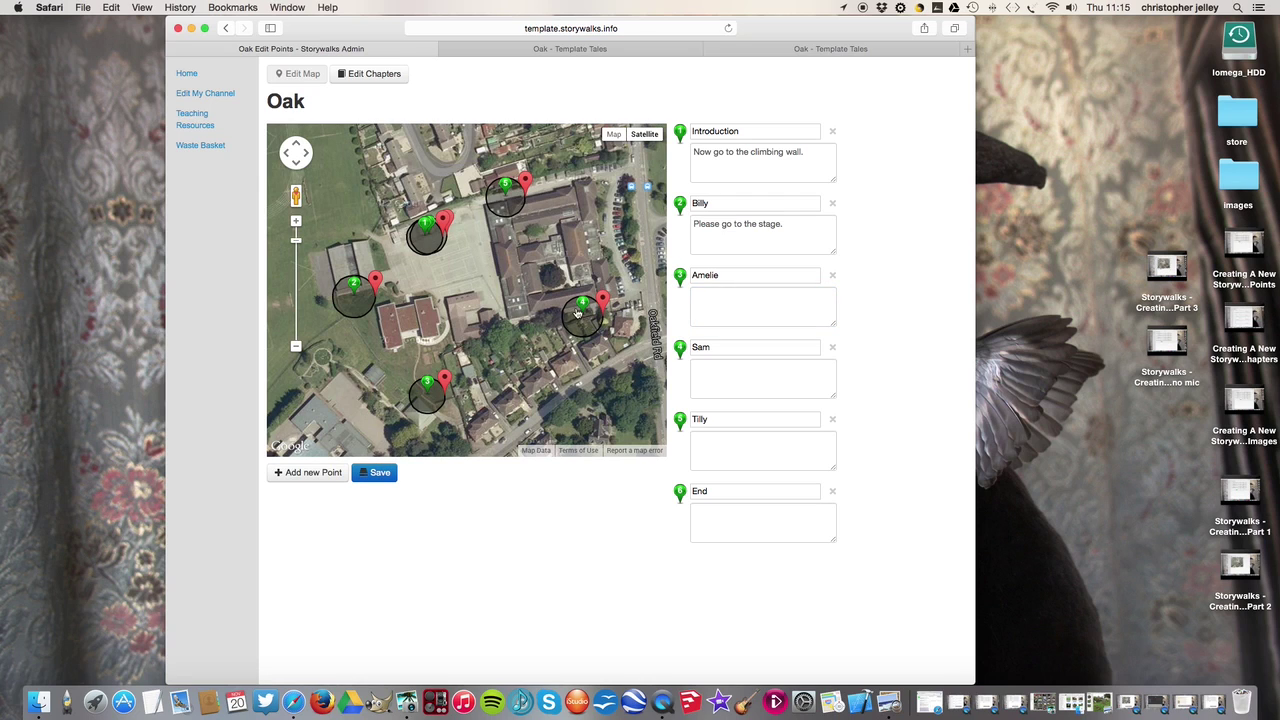
Enter "Year 6 play Equip." as the directions for point 3 and save the map
{"action": "left_click", "coordinate": [697, 298]}
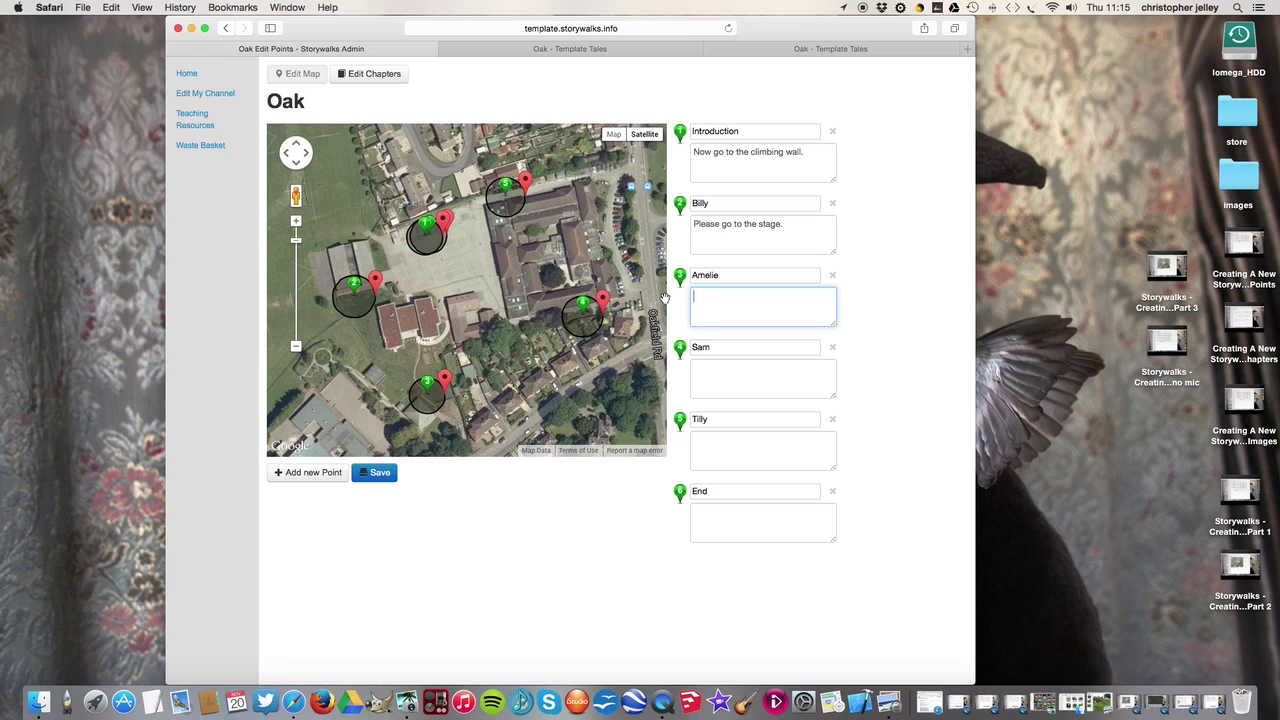
{"action": "type", "text": "O"}
{"action": "type", "text": "ear 6 play Equip"}
{"action": "type", "text": "."}
{"action": "left_click", "coordinate": [380, 472]}
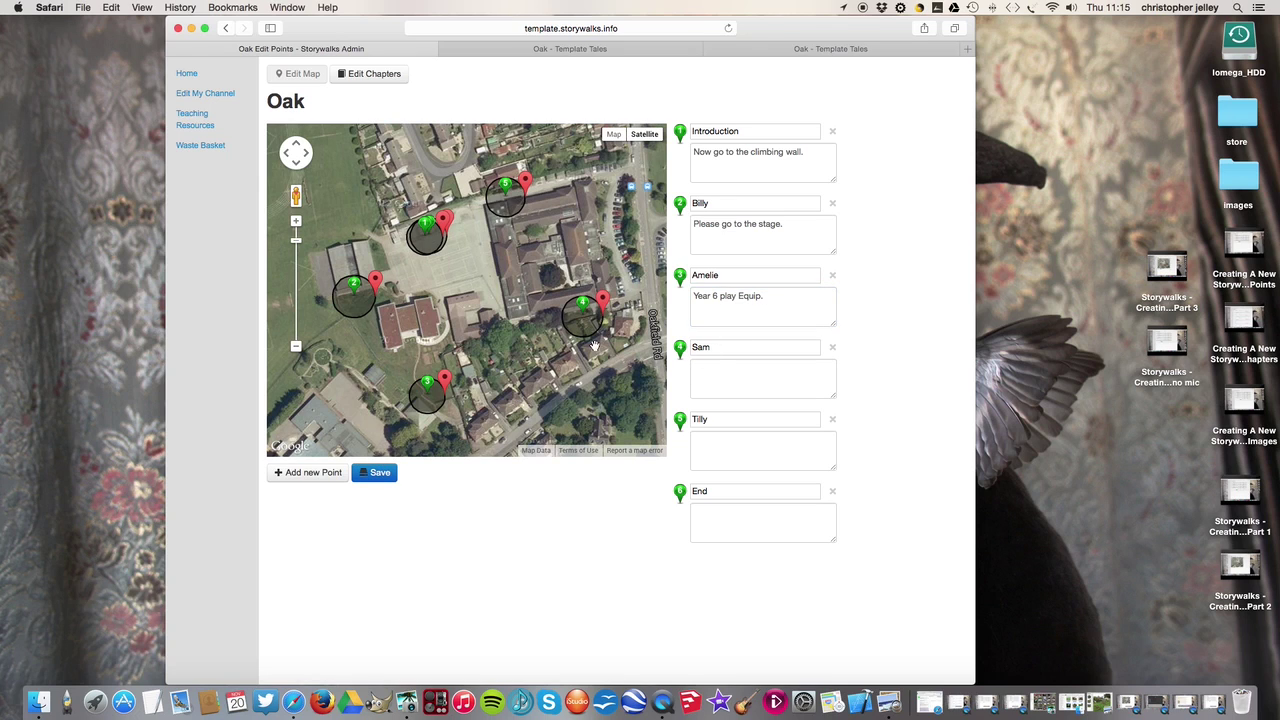
Set point 4's directions to "Go to the Bike store" and point 5's to "Out door classroom is your next stop.", saving the map
{"action": "left_click", "coordinate": [696, 372]}
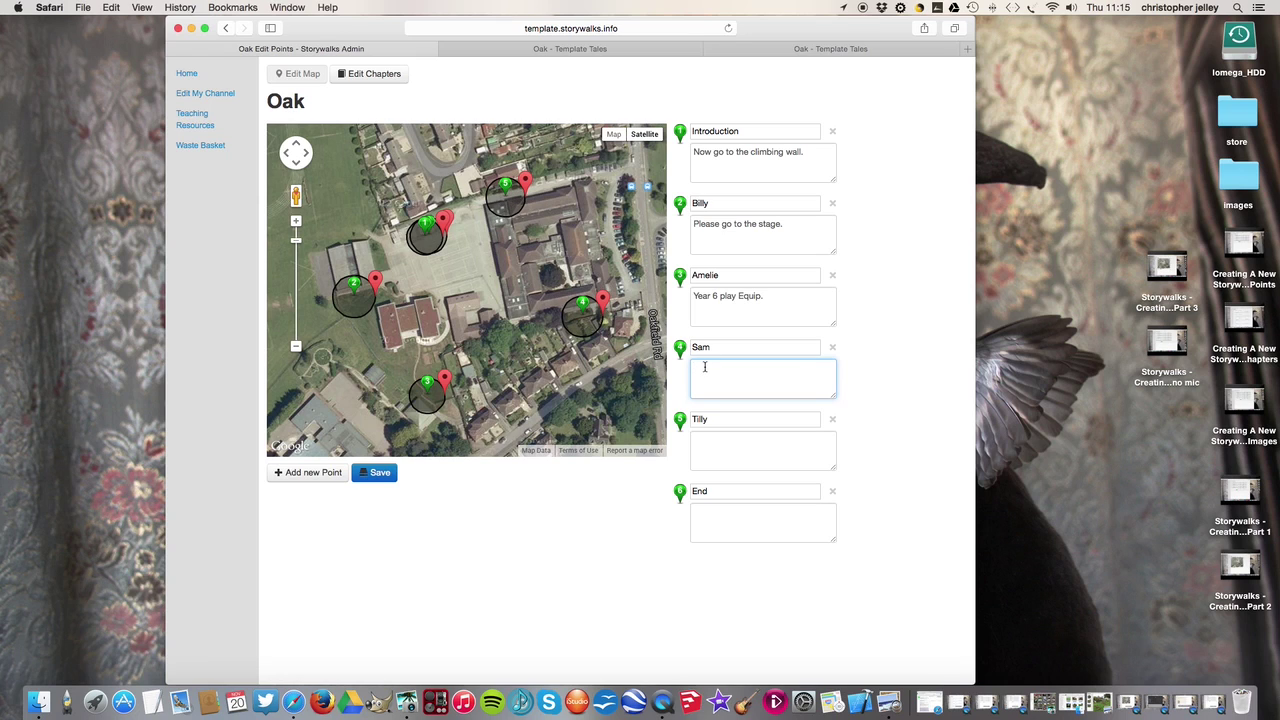
{"action": "type", "text": "Go to the Bike store"}
{"action": "left_click", "coordinate": [701, 439]}
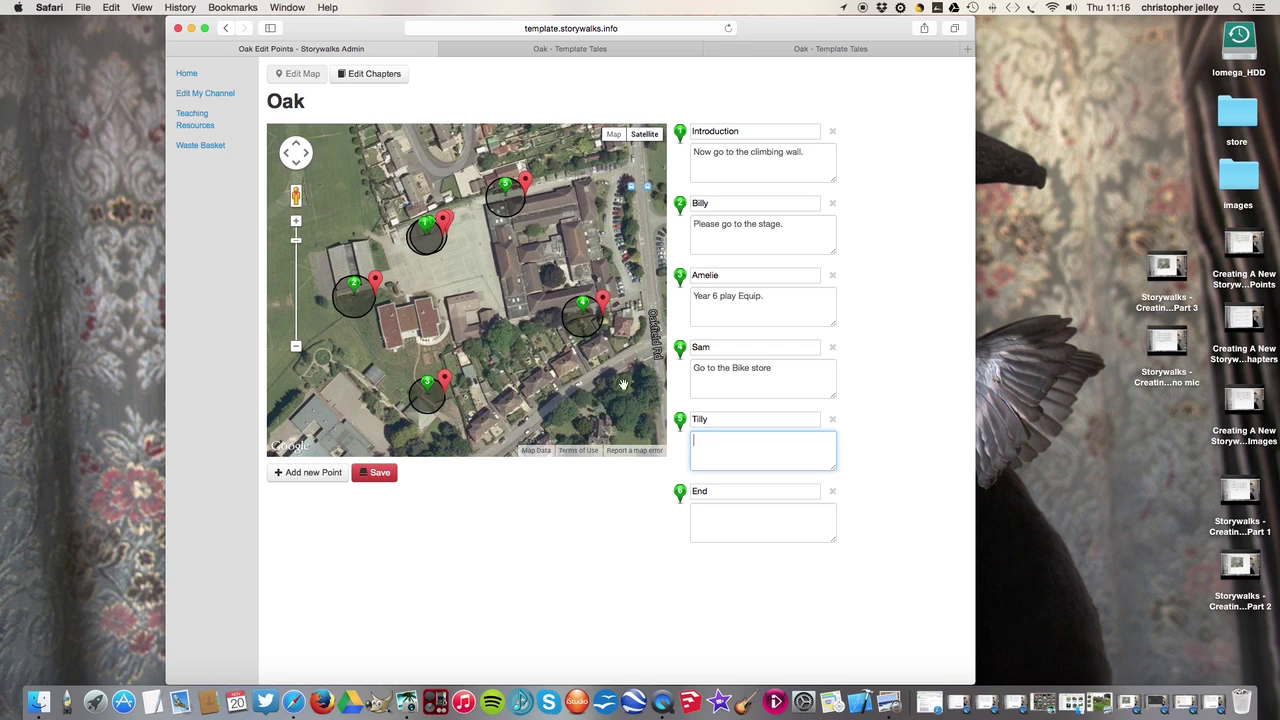
{"action": "left_click", "coordinate": [423, 228]}
{"action": "left_click", "coordinate": [711, 443]}
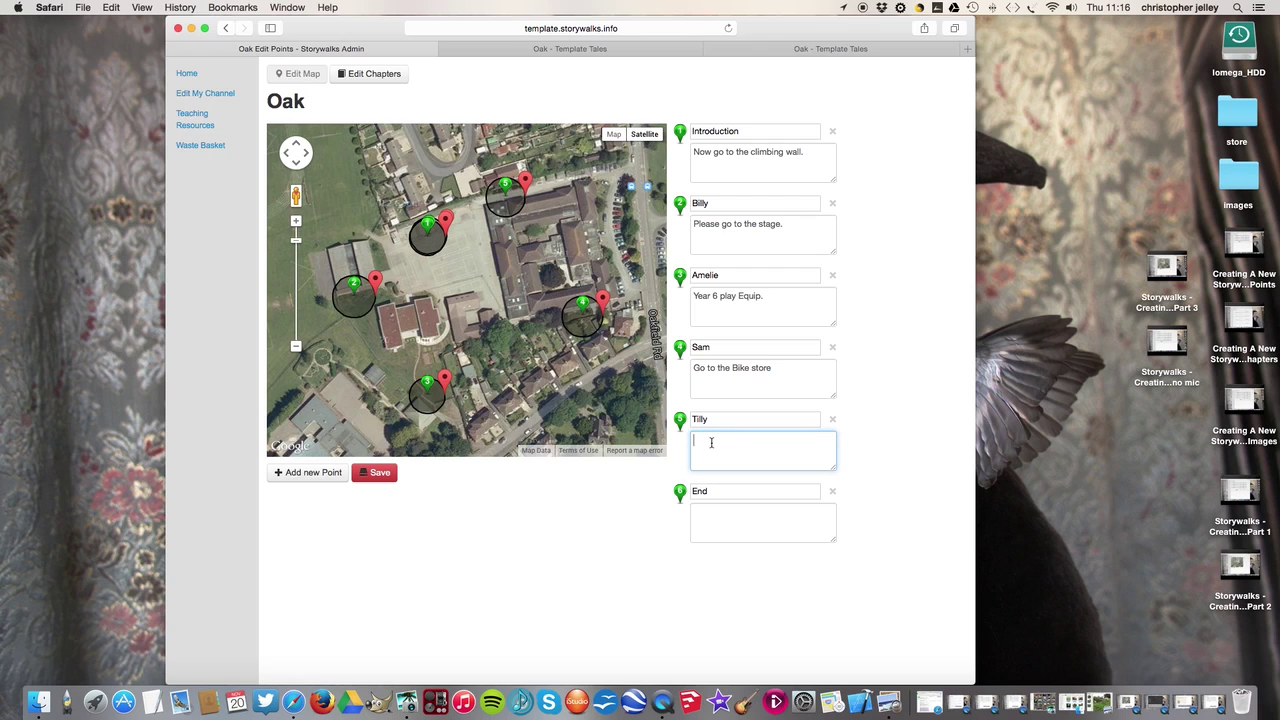
{"action": "type", "text": "Out door classroom is your next stop."}
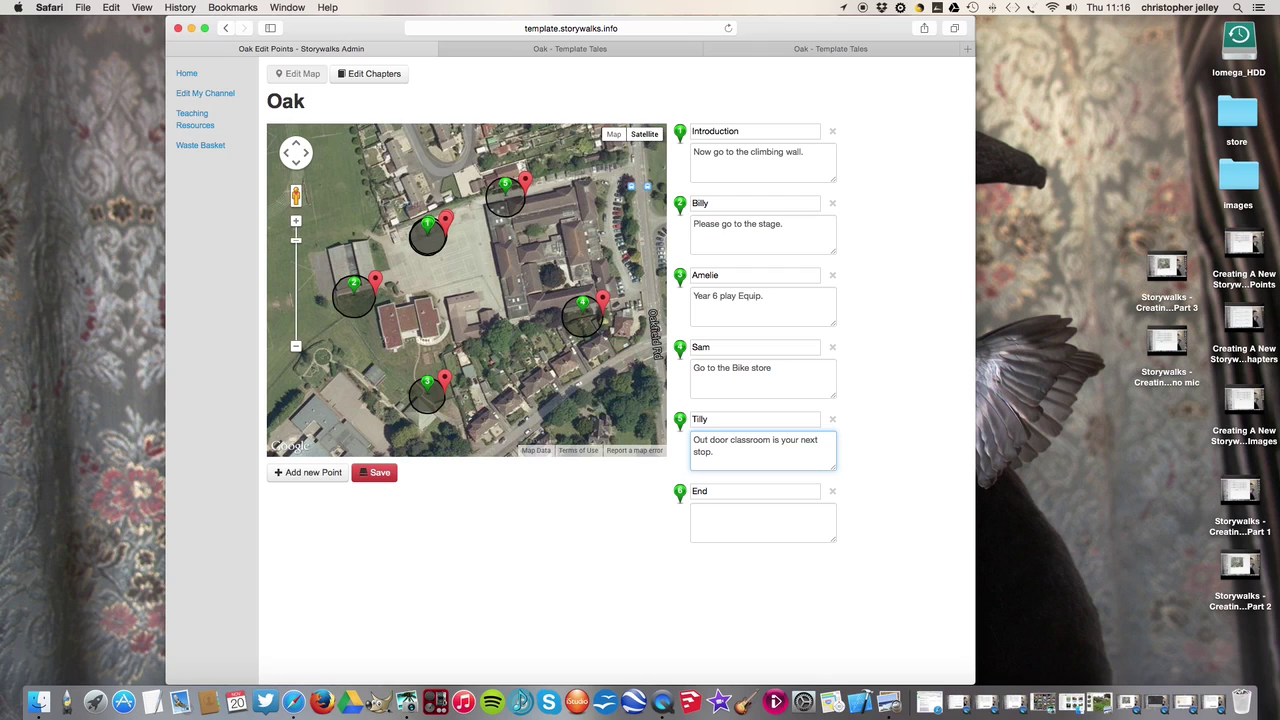
{"action": "left_click", "coordinate": [378, 473]}
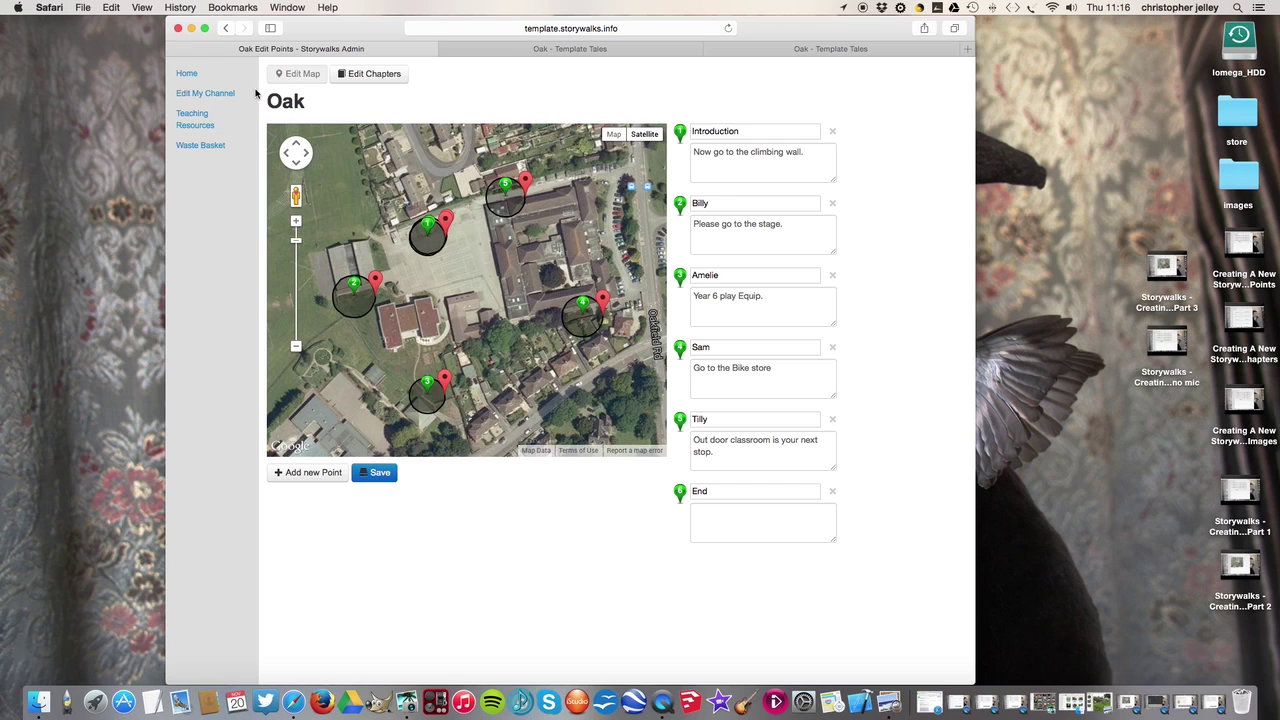
Preview the public Oak page with location allowed and unlock chapter one without GPS to check the directions beneath it
{"action": "left_click", "coordinate": [187, 76]}
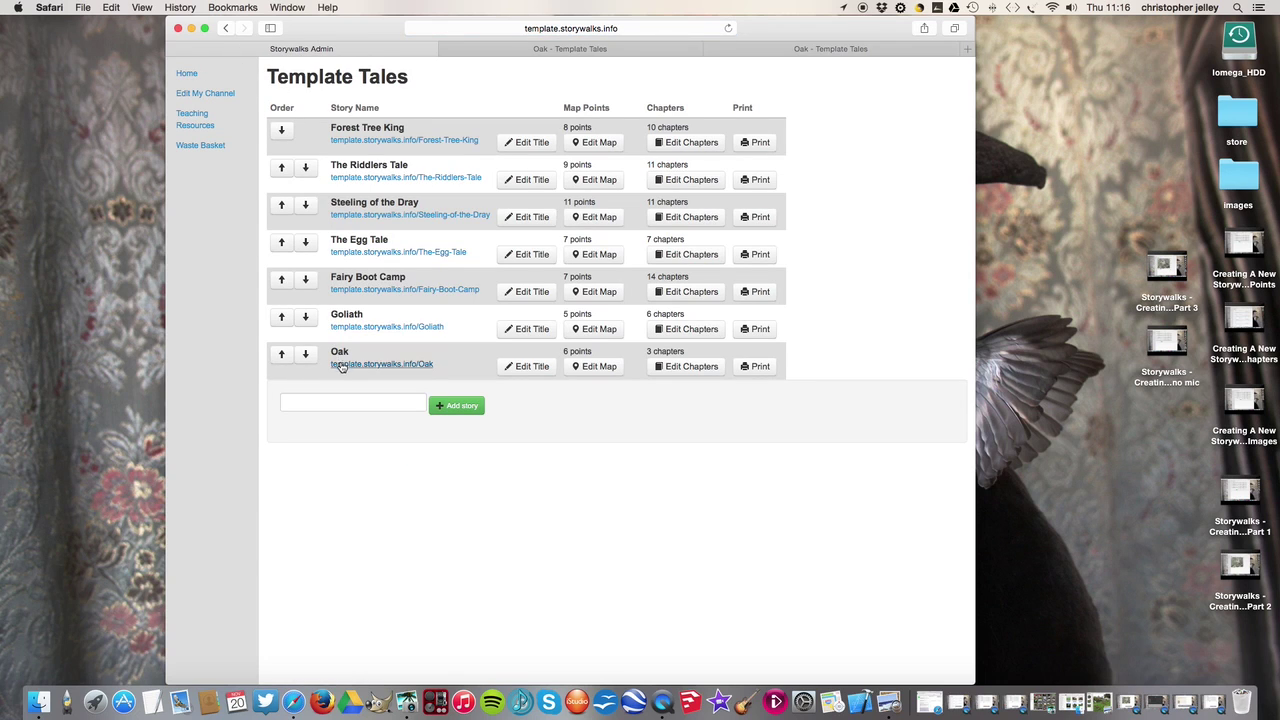
{"action": "left_click", "coordinate": [388, 360]}
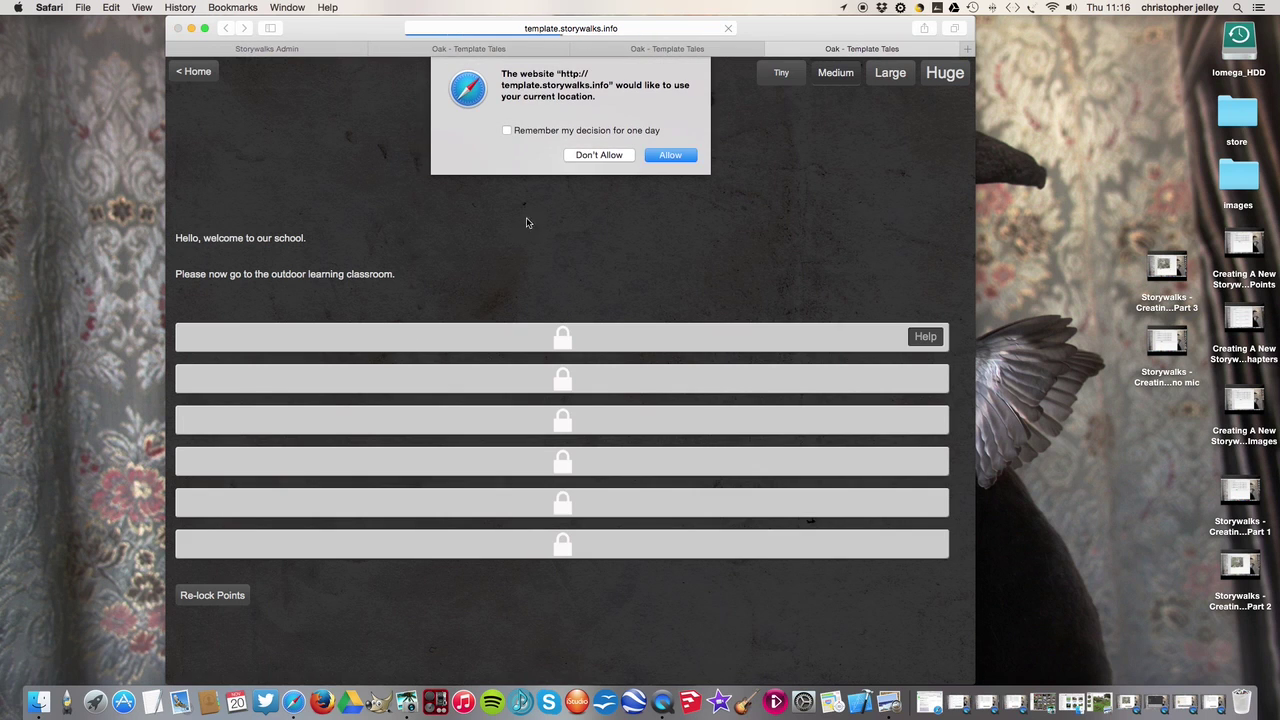
{"action": "left_click", "coordinate": [664, 156]}
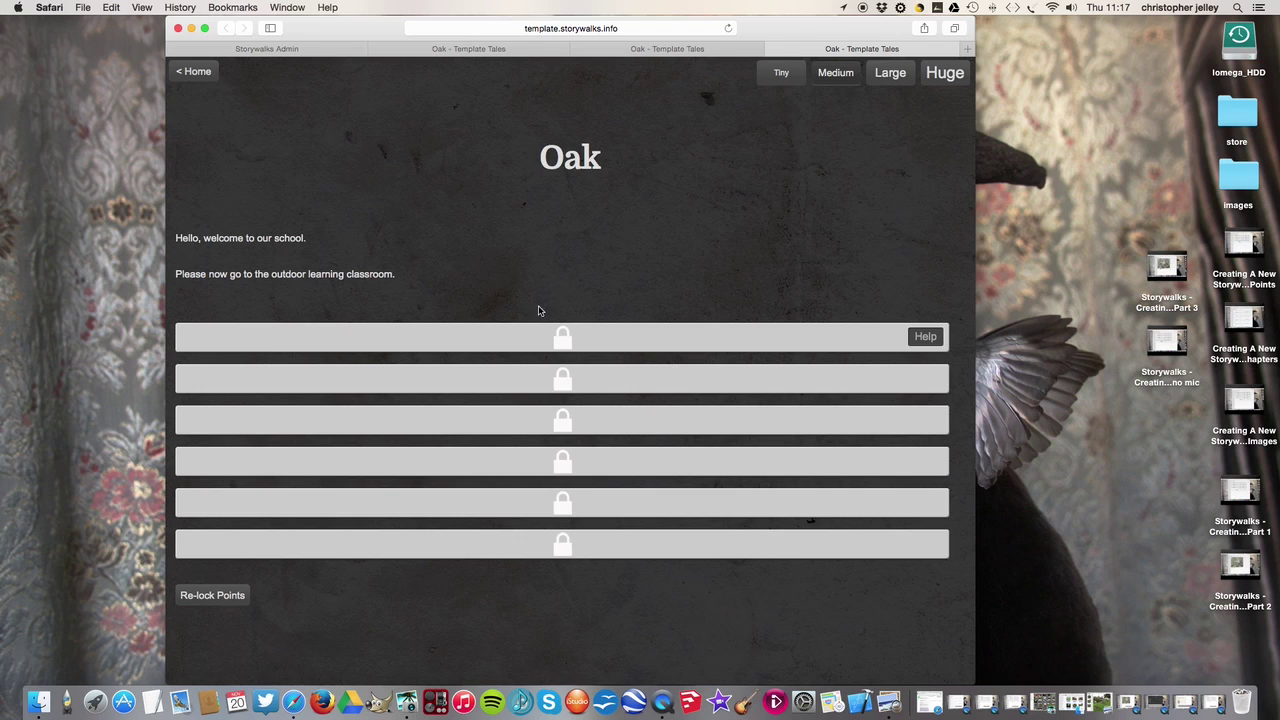
{"action": "left_click", "coordinate": [929, 337]}
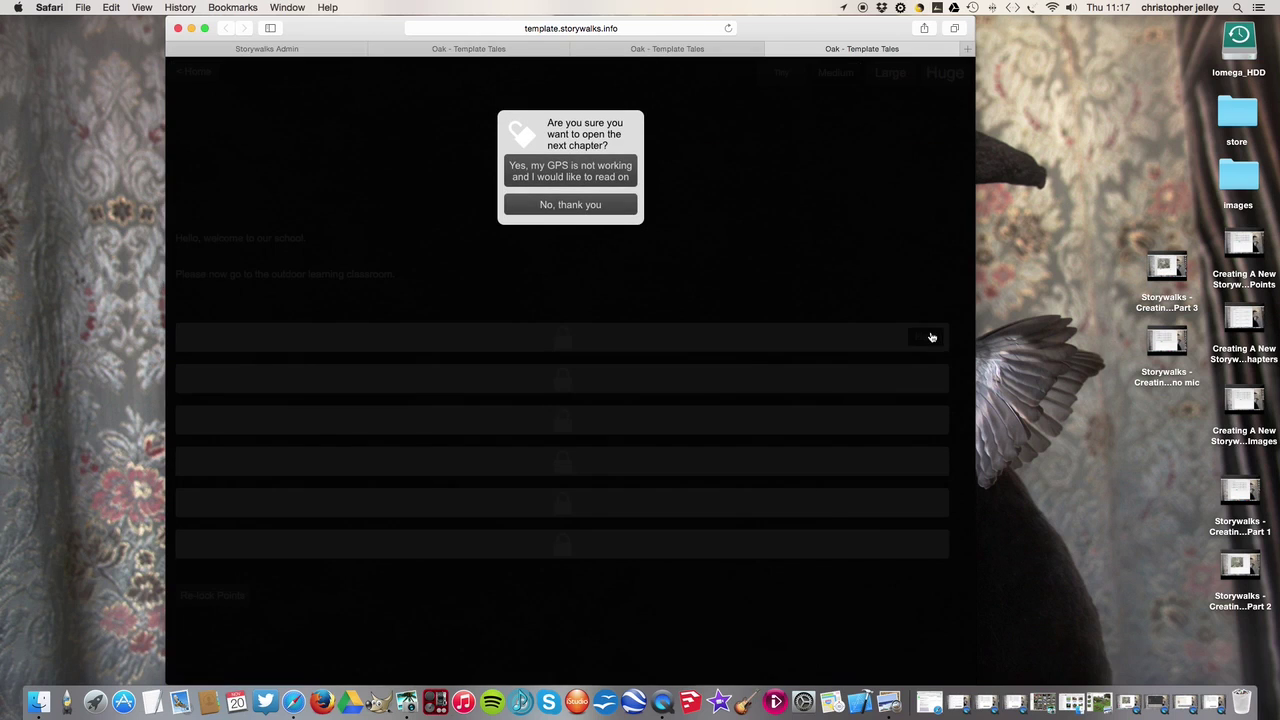
{"action": "left_click", "coordinate": [627, 180]}
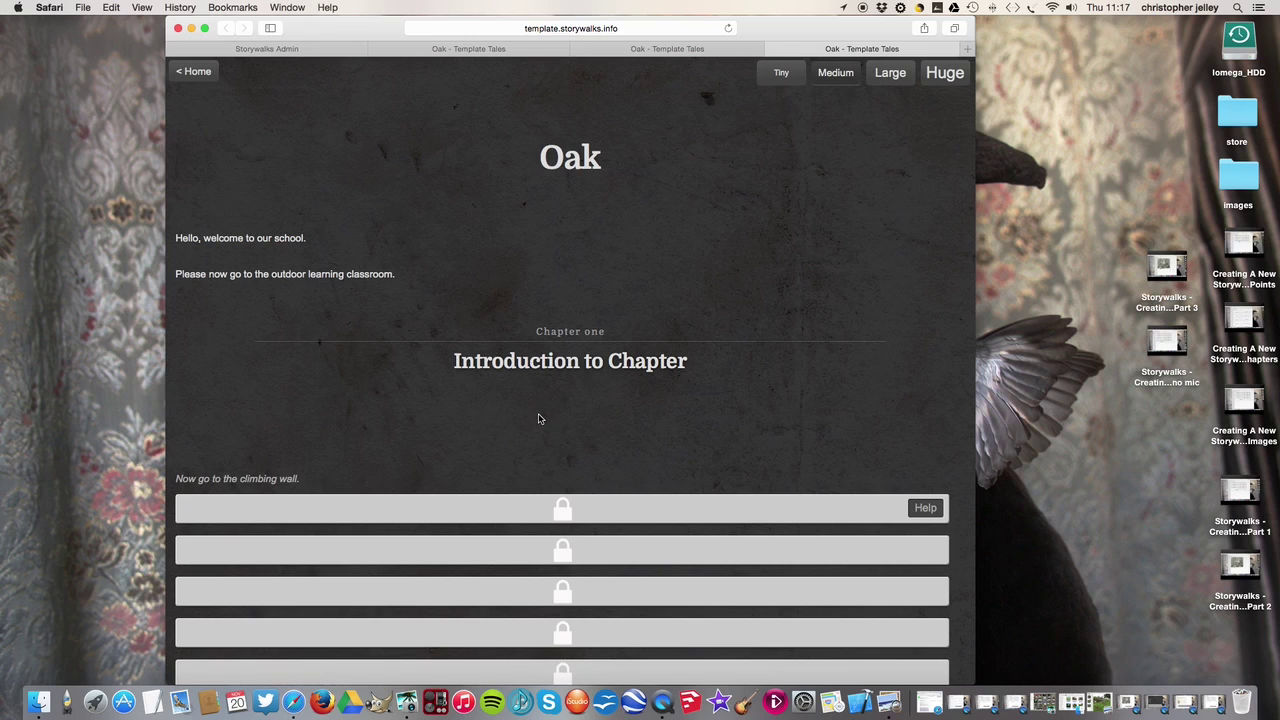
{"action": "left_click_drag", "start_coordinate": [303, 482], "coordinate": [172, 482]}
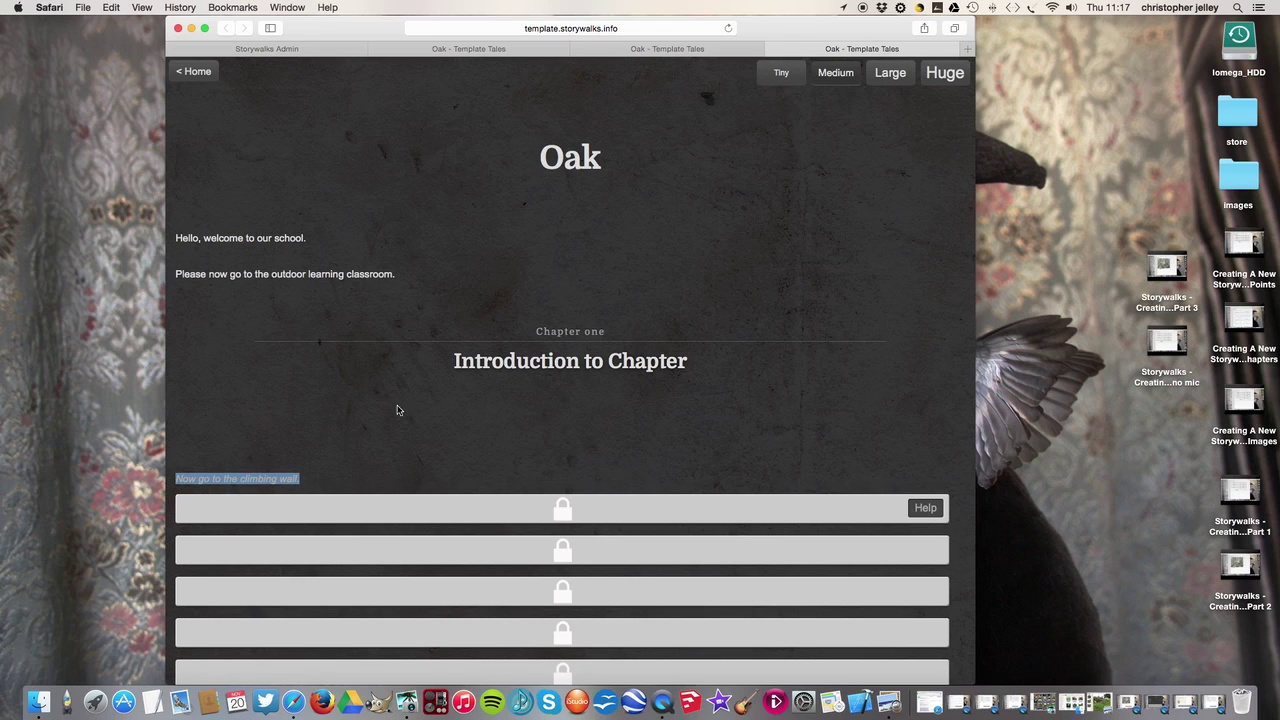
{"action": "left_click", "coordinate": [303, 482]}
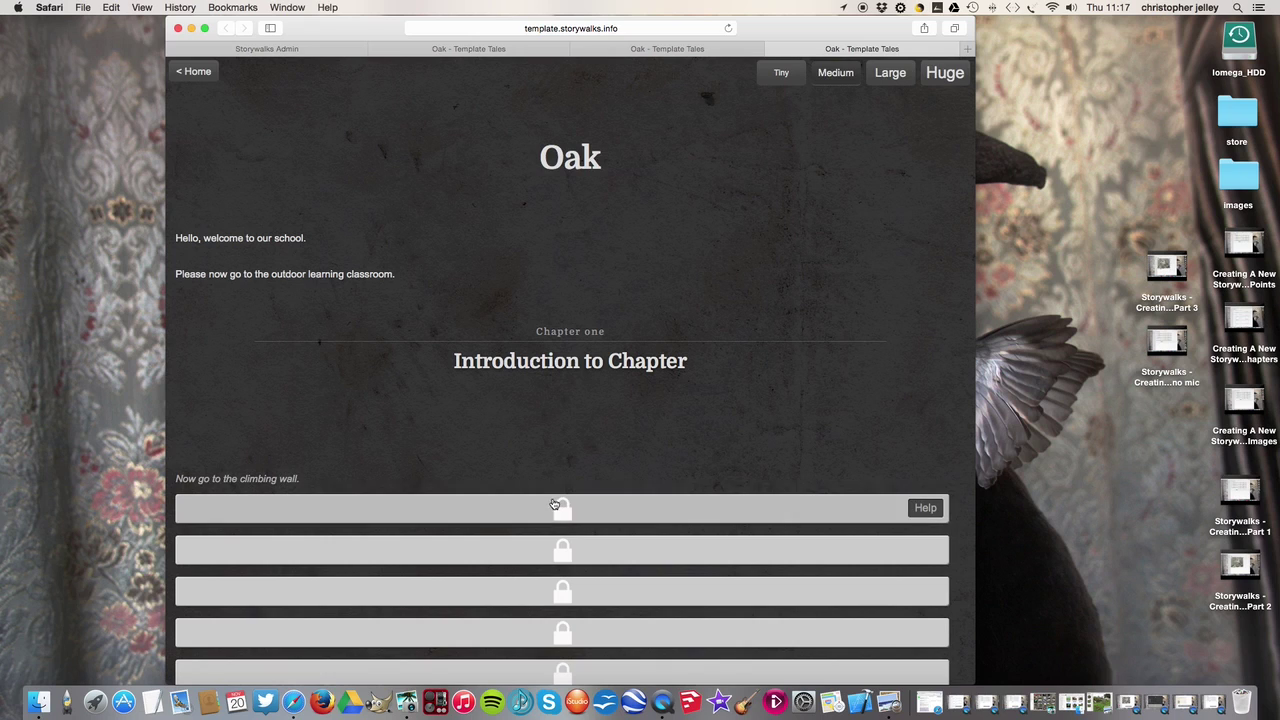
Unlock chapters two and three without GPS on the public Oak page to check their text and directions
{"action": "left_click", "coordinate": [911, 508]}
{"action": "left_click", "coordinate": [541, 180]}
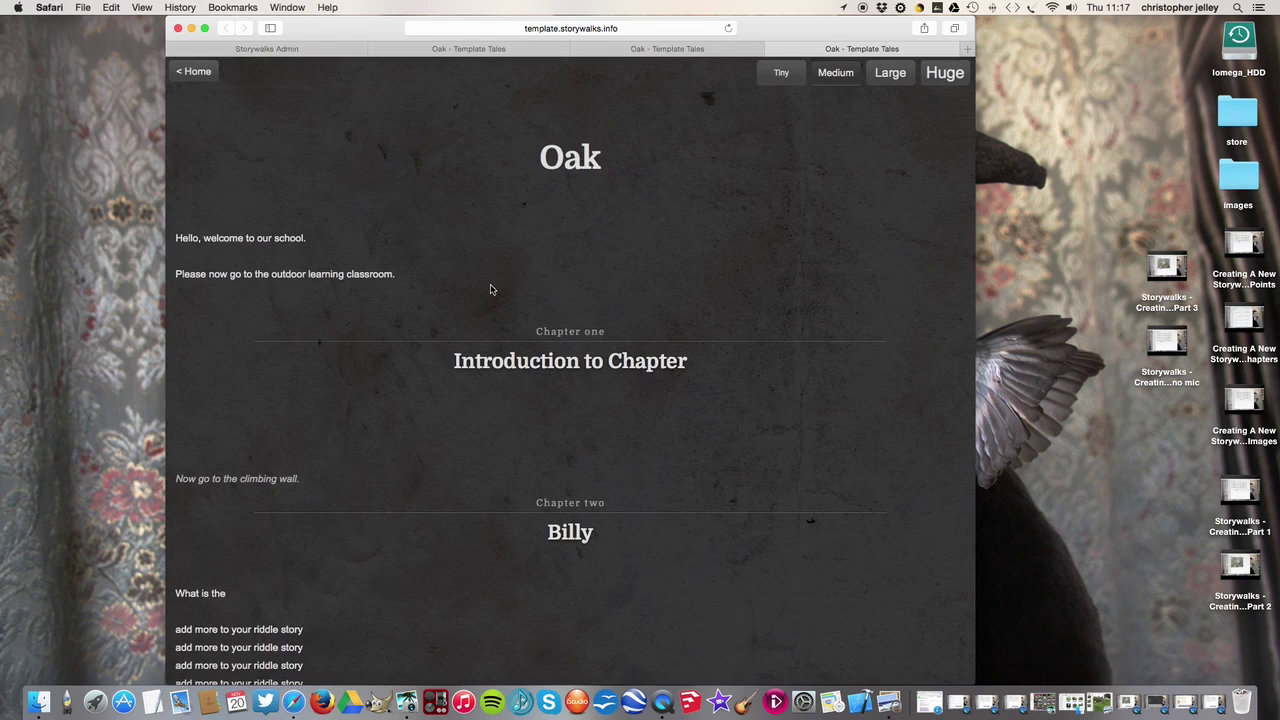
{"action": "scroll", "coordinate": [491, 296], "scroll_direction": "down", "scroll_amount": 7}
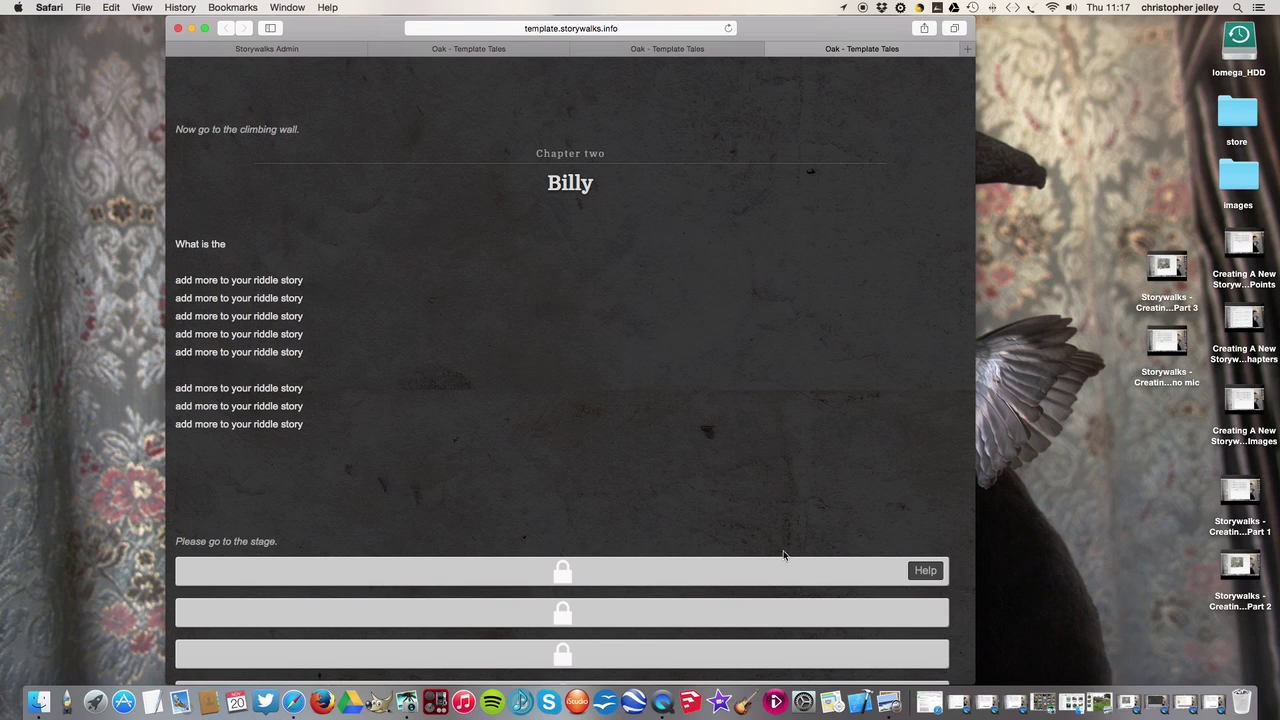
{"action": "left_click", "coordinate": [922, 569]}
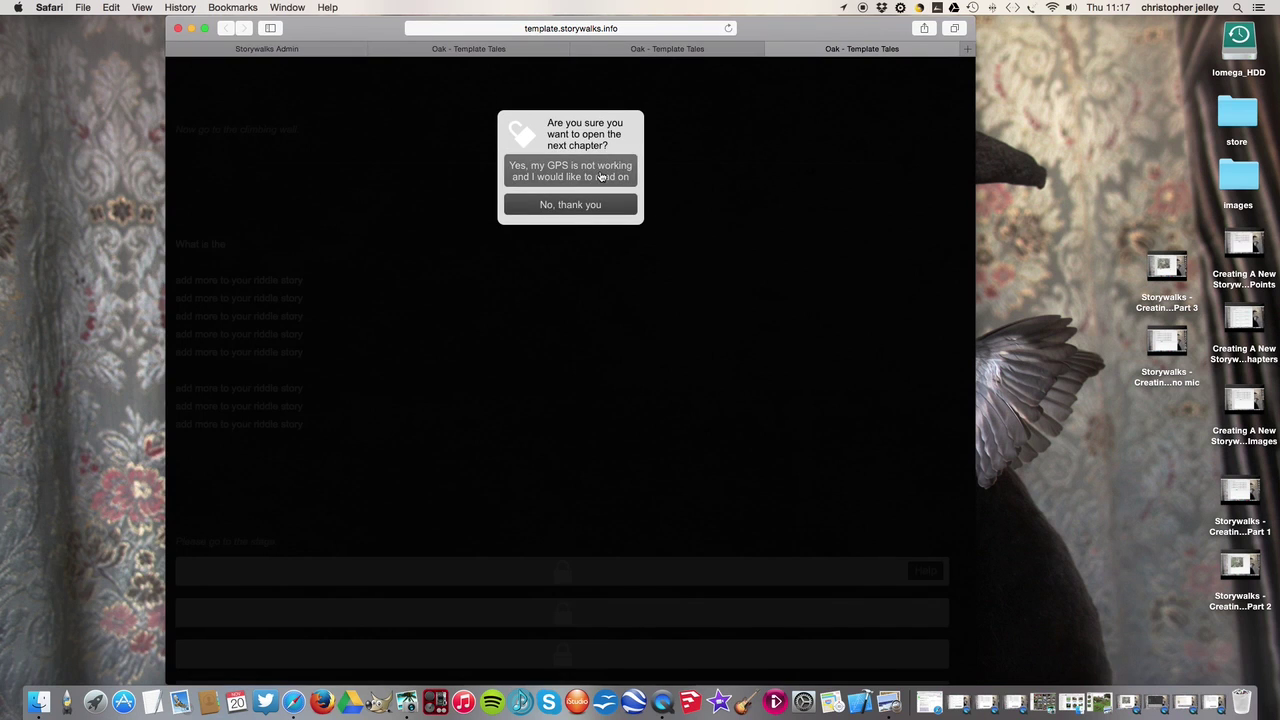
{"action": "left_click", "coordinate": [600, 172]}
{"action": "scroll", "coordinate": [557, 312], "scroll_direction": "down", "scroll_amount": 5}
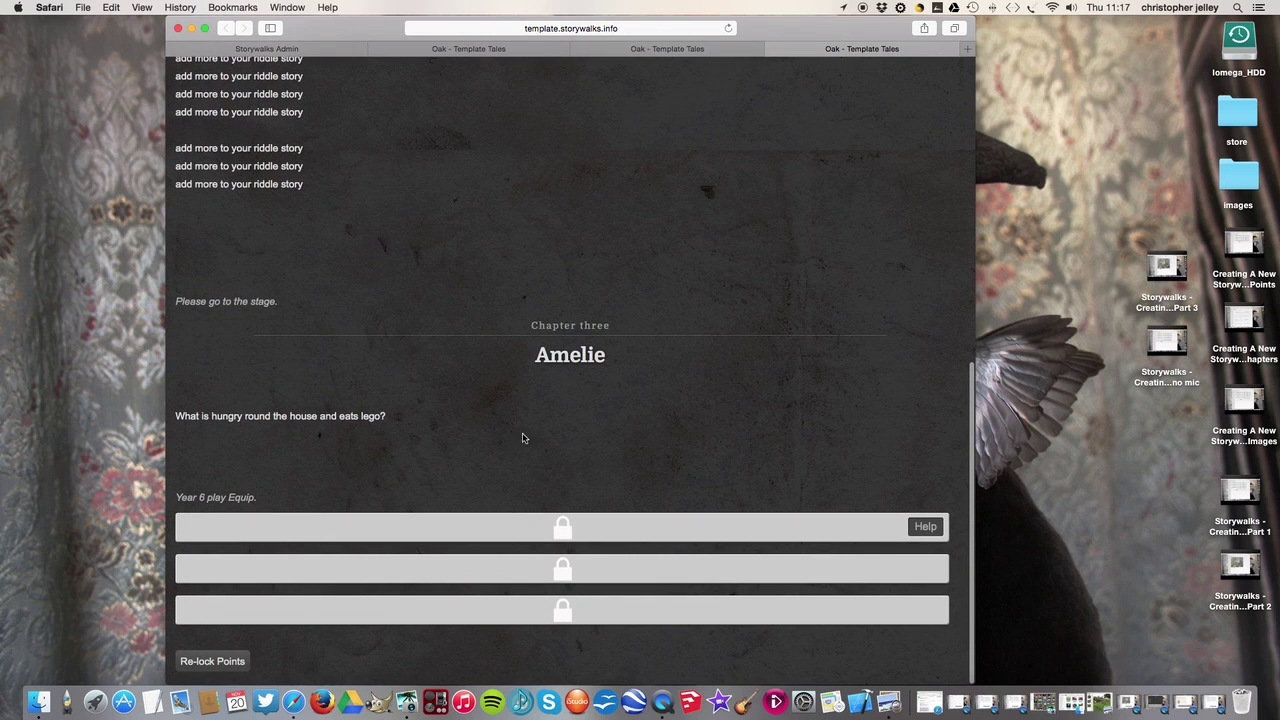
Unlock the remaining chapters from chapter four onward without GPS and check the directions between them
{"action": "left_click", "coordinate": [925, 527]}
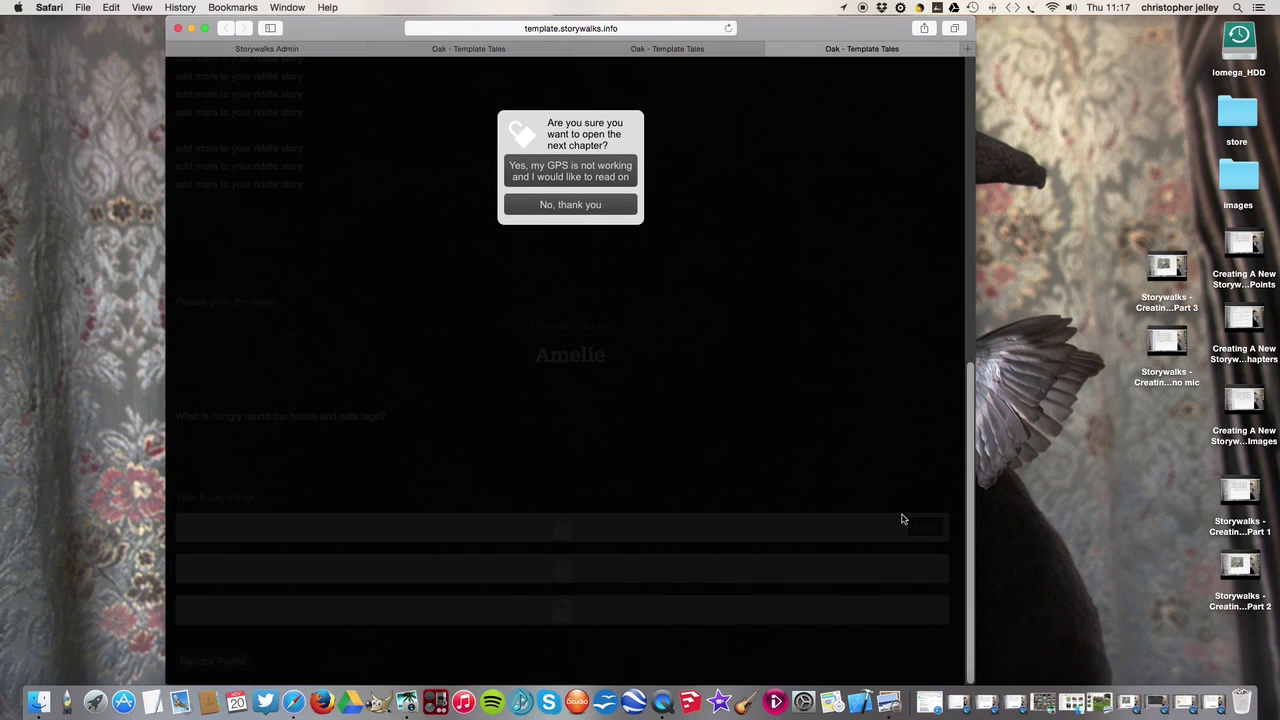
{"action": "left_click", "coordinate": [590, 172]}
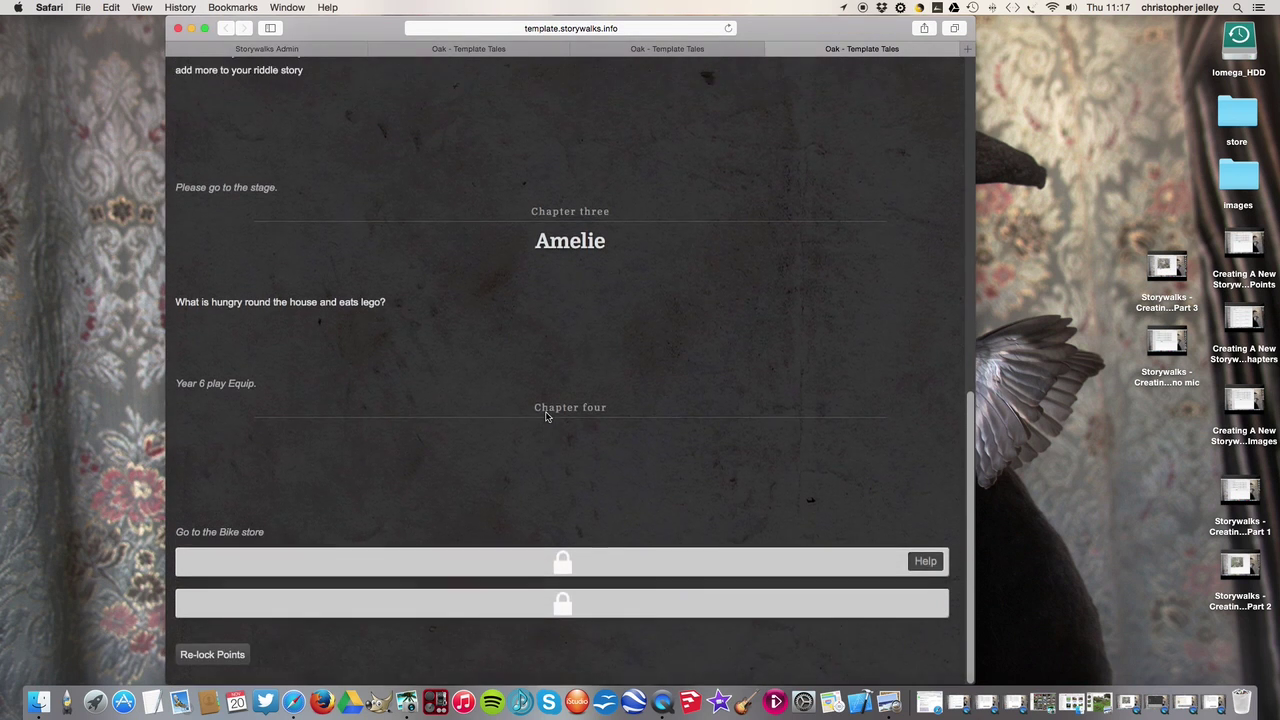
{"action": "left_click", "coordinate": [925, 567]}
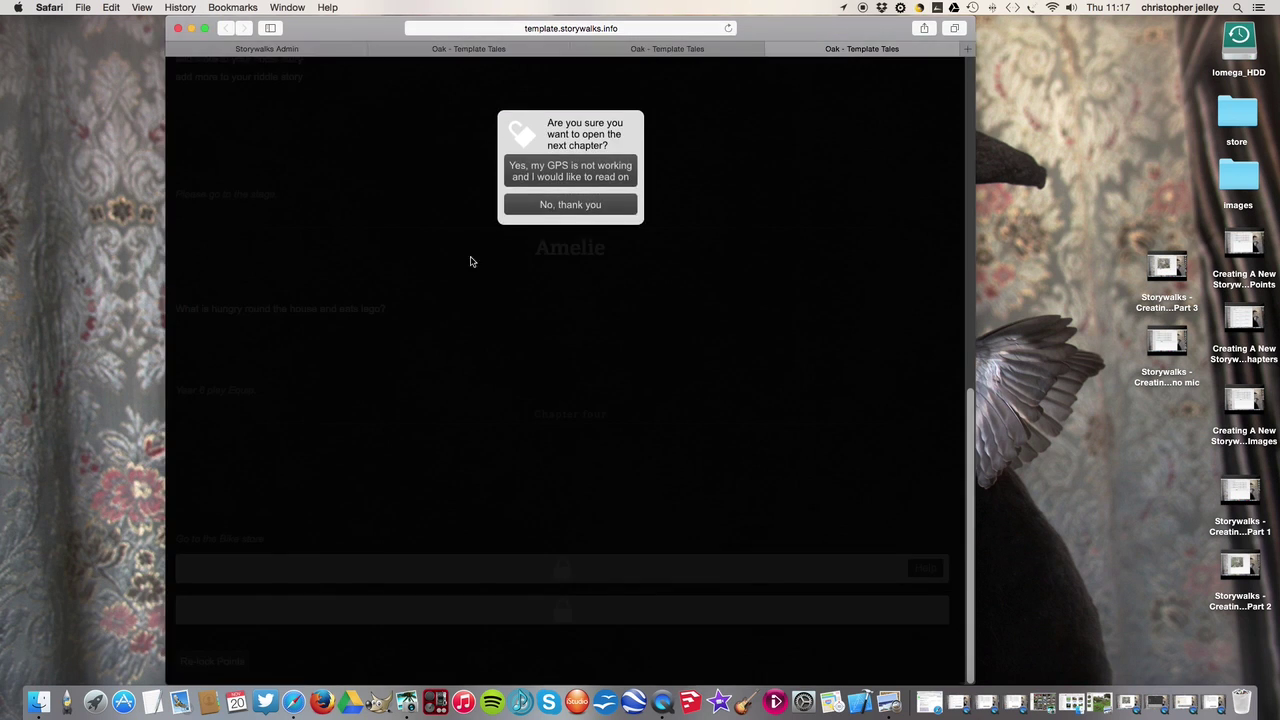
{"action": "left_click", "coordinate": [575, 172]}
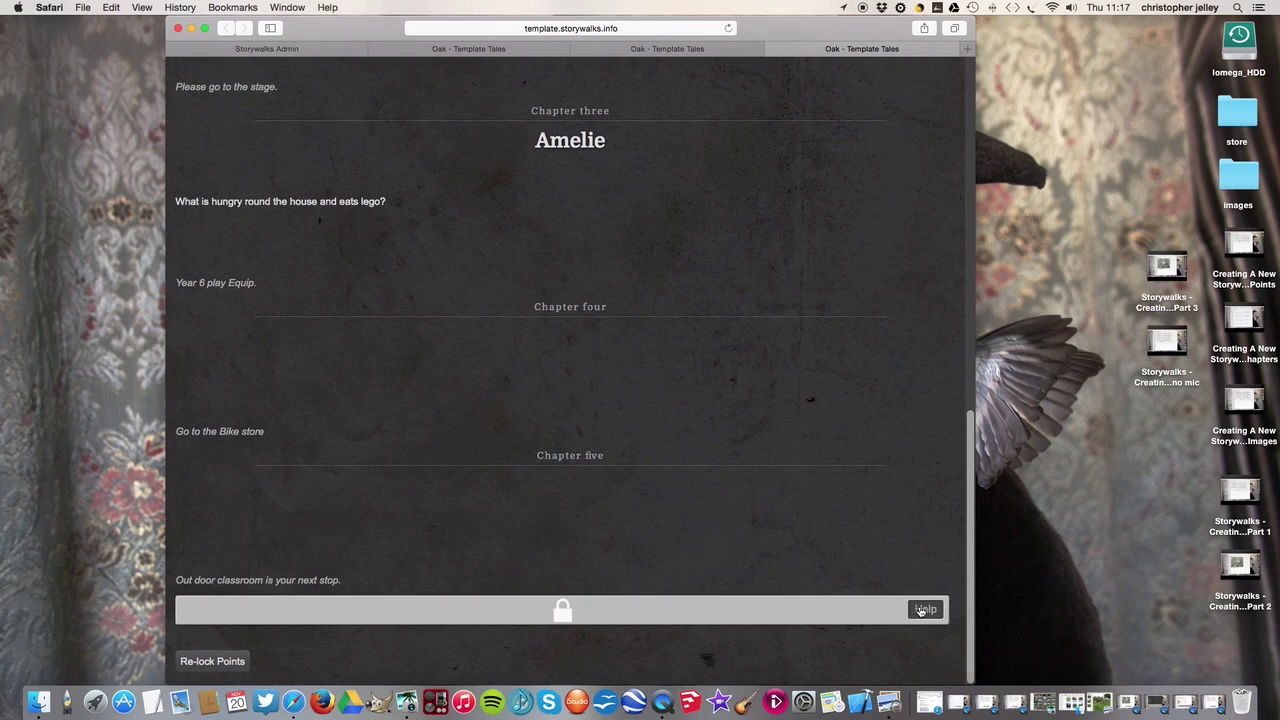
{"action": "left_click", "coordinate": [925, 609]}
{"action": "left_click", "coordinate": [568, 172]}
{"action": "scroll", "coordinate": [529, 316], "scroll_direction": "down", "scroll_amount": 5}
{"action": "scroll", "coordinate": [529, 316], "scroll_direction": "up", "scroll_amount": 15}
Open Oak's chapters in the Storywalks admin and review each point's chapters and directions to the next point
{"action": "left_click", "coordinate": [300, 48]}
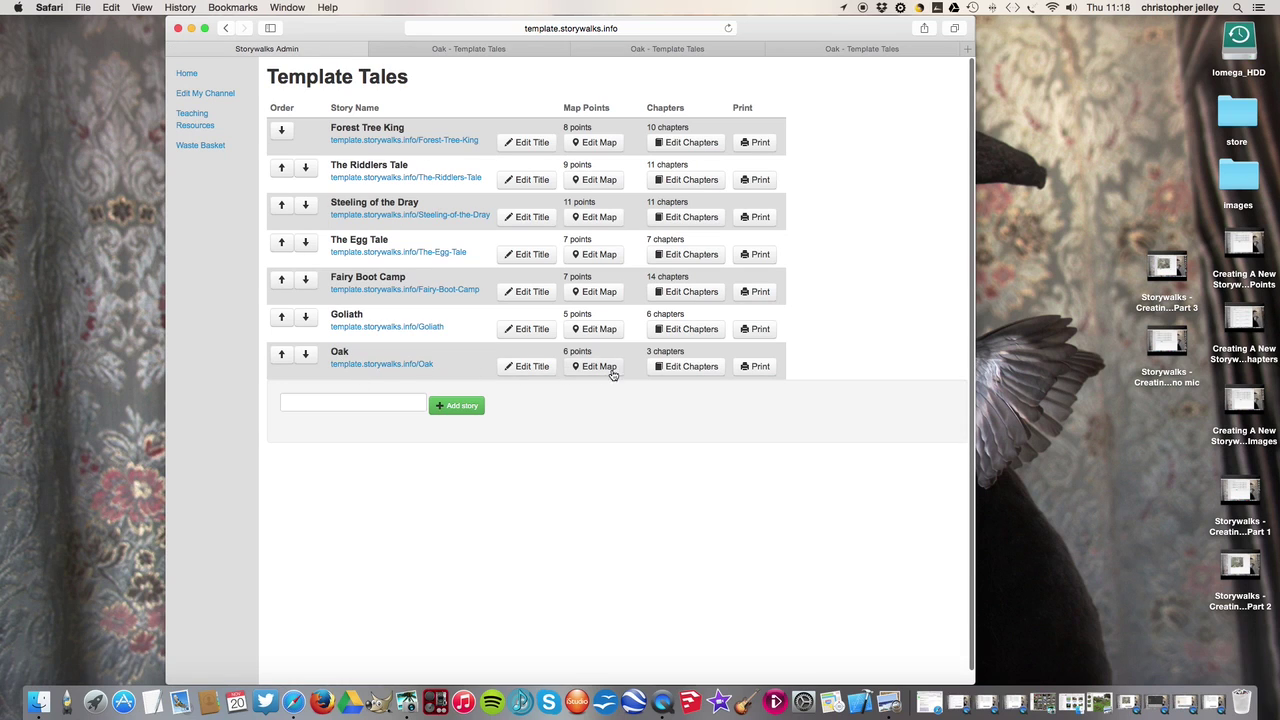
{"action": "left_click", "coordinate": [686, 368]}
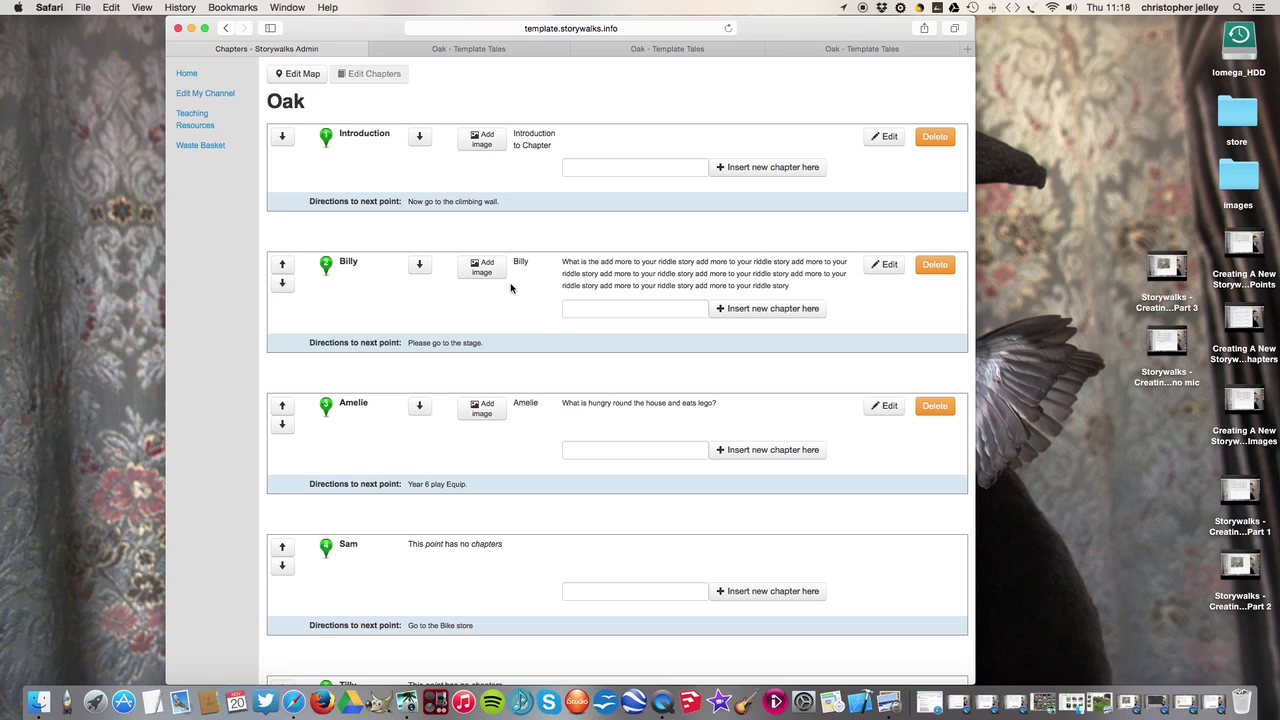
{"action": "scroll", "coordinate": [578, 313], "scroll_direction": "down", "scroll_amount": 5}
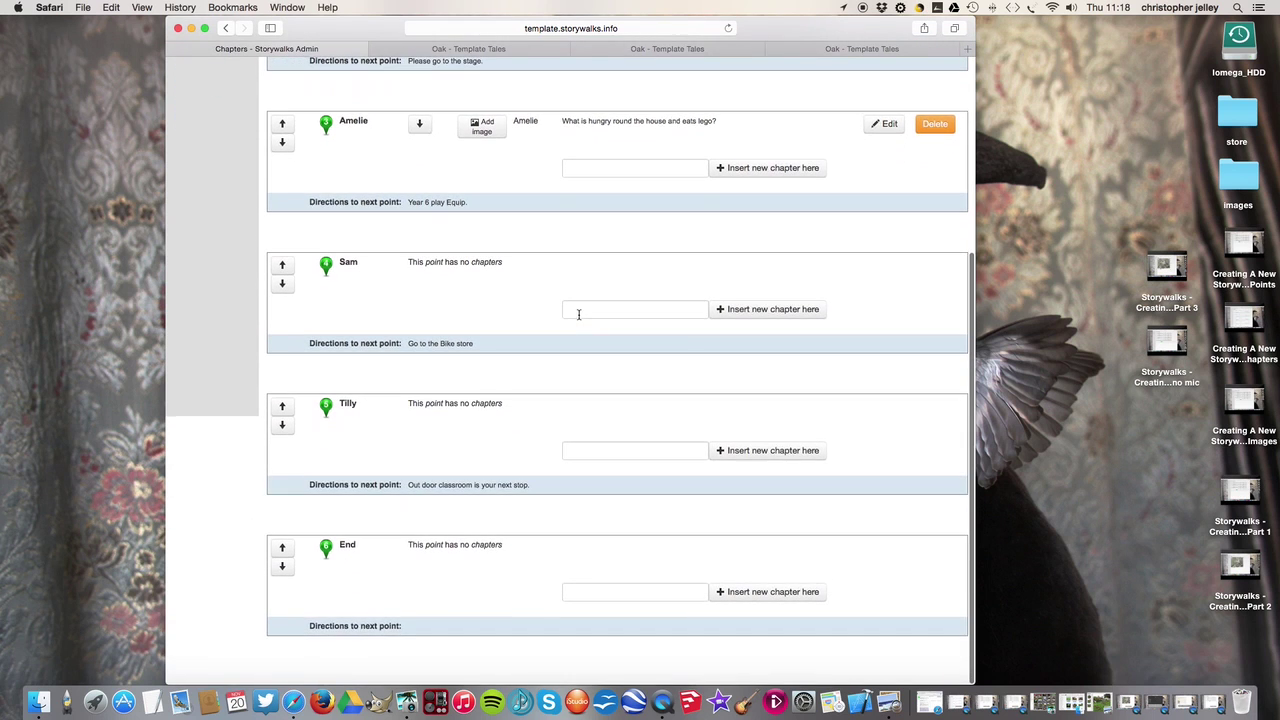
{"action": "scroll", "coordinate": [562, 403], "scroll_direction": "up", "scroll_amount": 1}
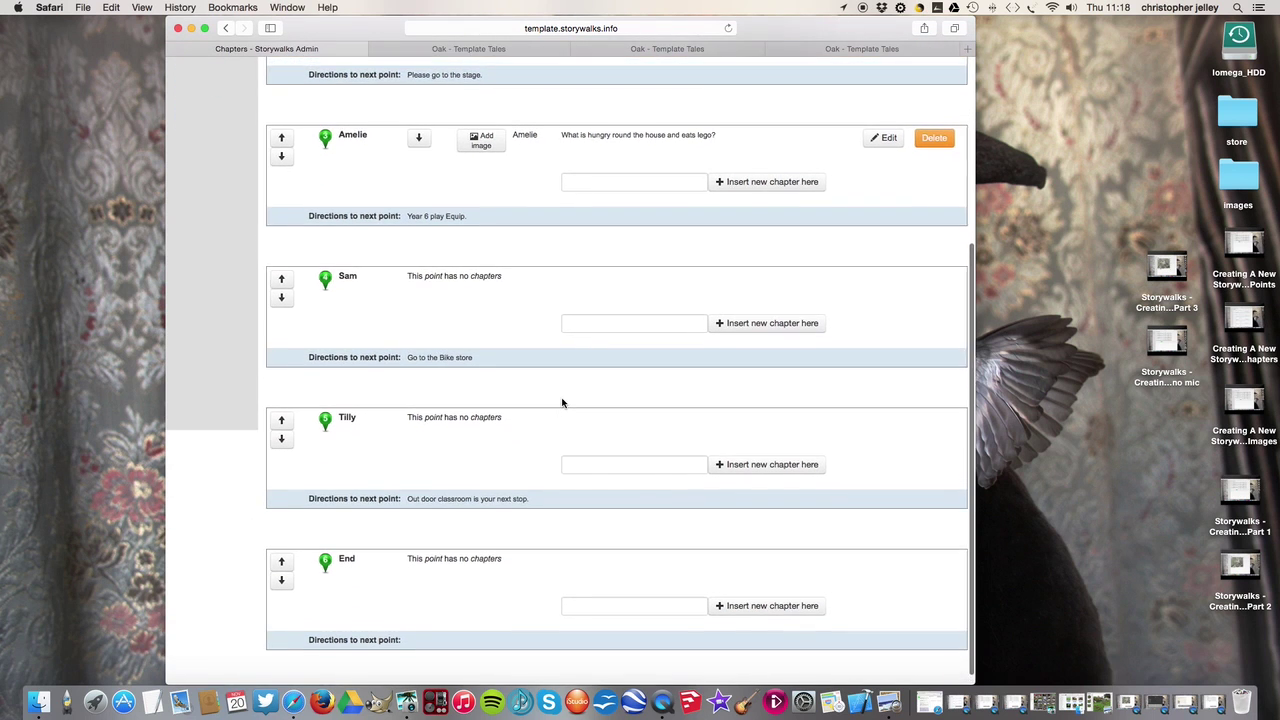
{"action": "scroll", "coordinate": [562, 403], "scroll_direction": "down", "scroll_amount": 1}
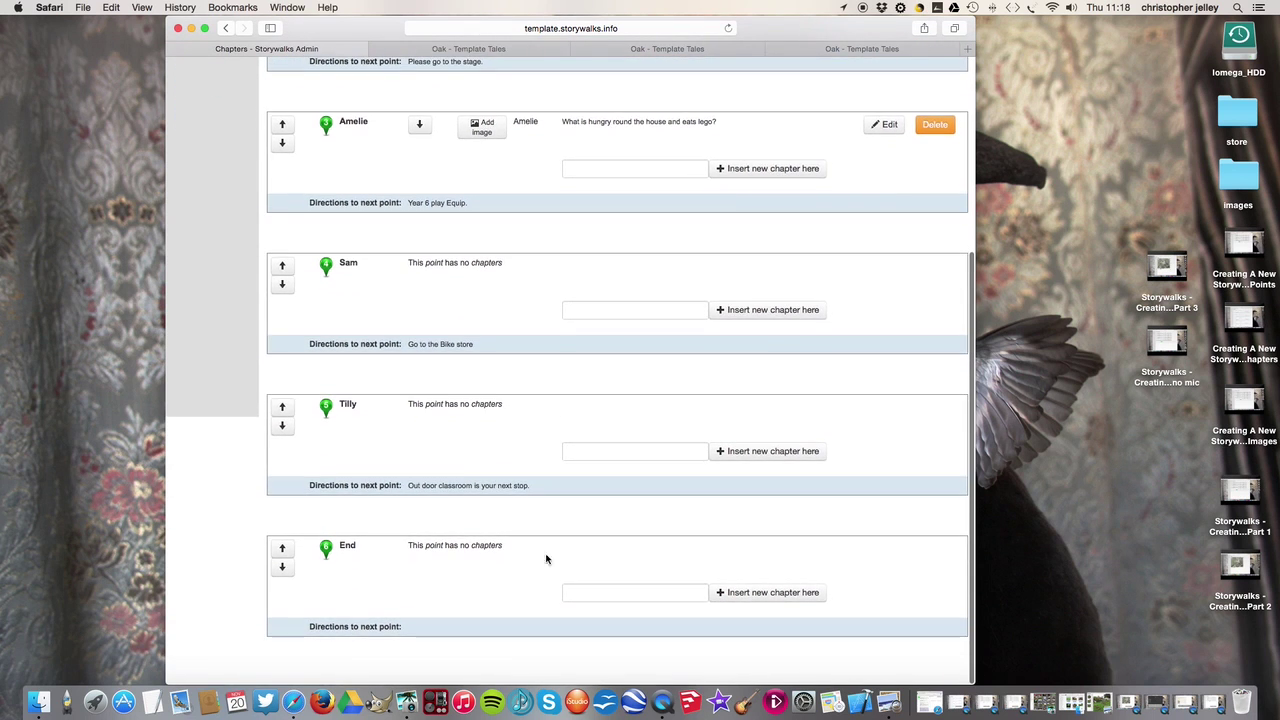
{"action": "scroll", "coordinate": [566, 546], "scroll_direction": "up", "scroll_amount": 5}
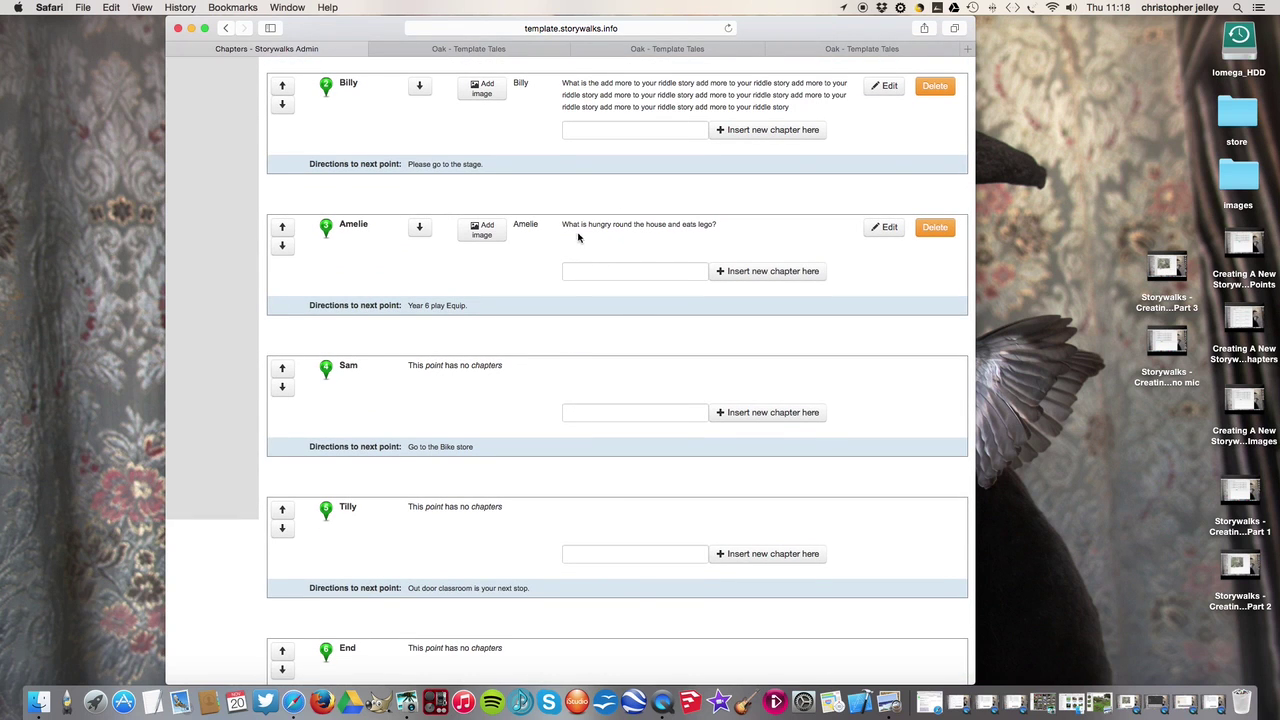
{"action": "scroll", "coordinate": [577, 232], "scroll_direction": "up", "scroll_amount": 2}
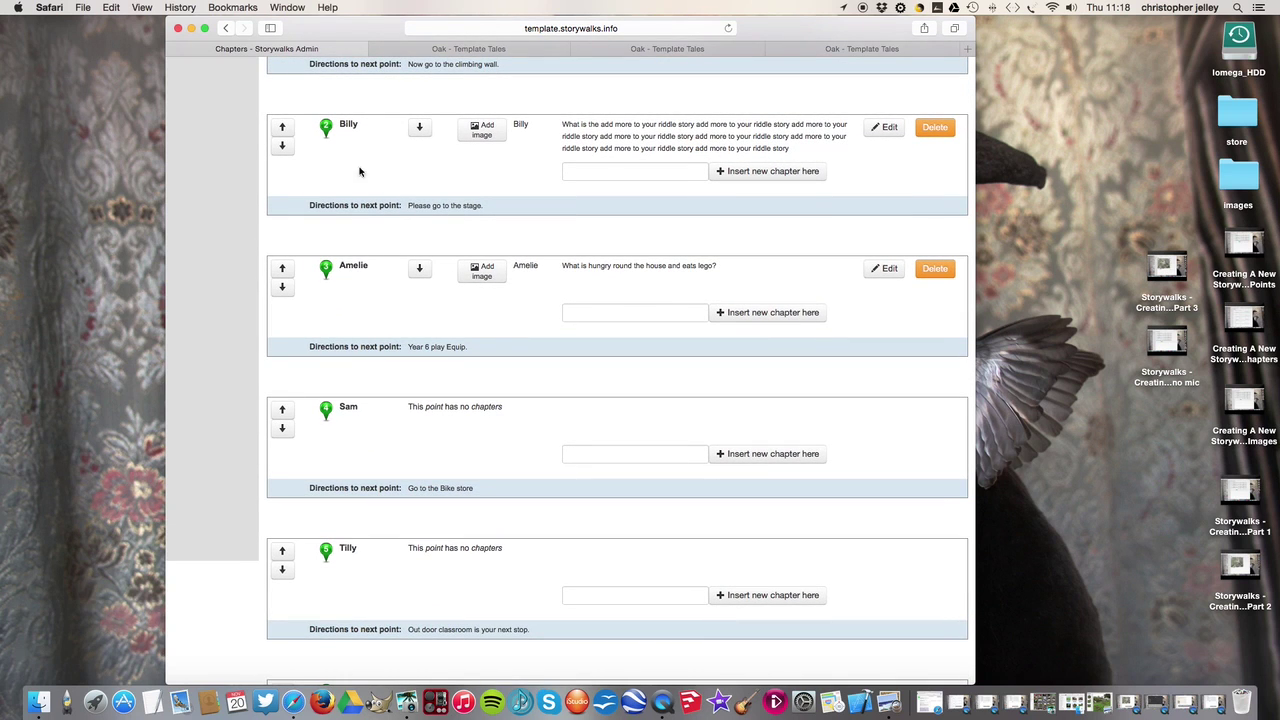
{"action": "scroll", "coordinate": [455, 393], "scroll_direction": "down", "scroll_amount": 4}
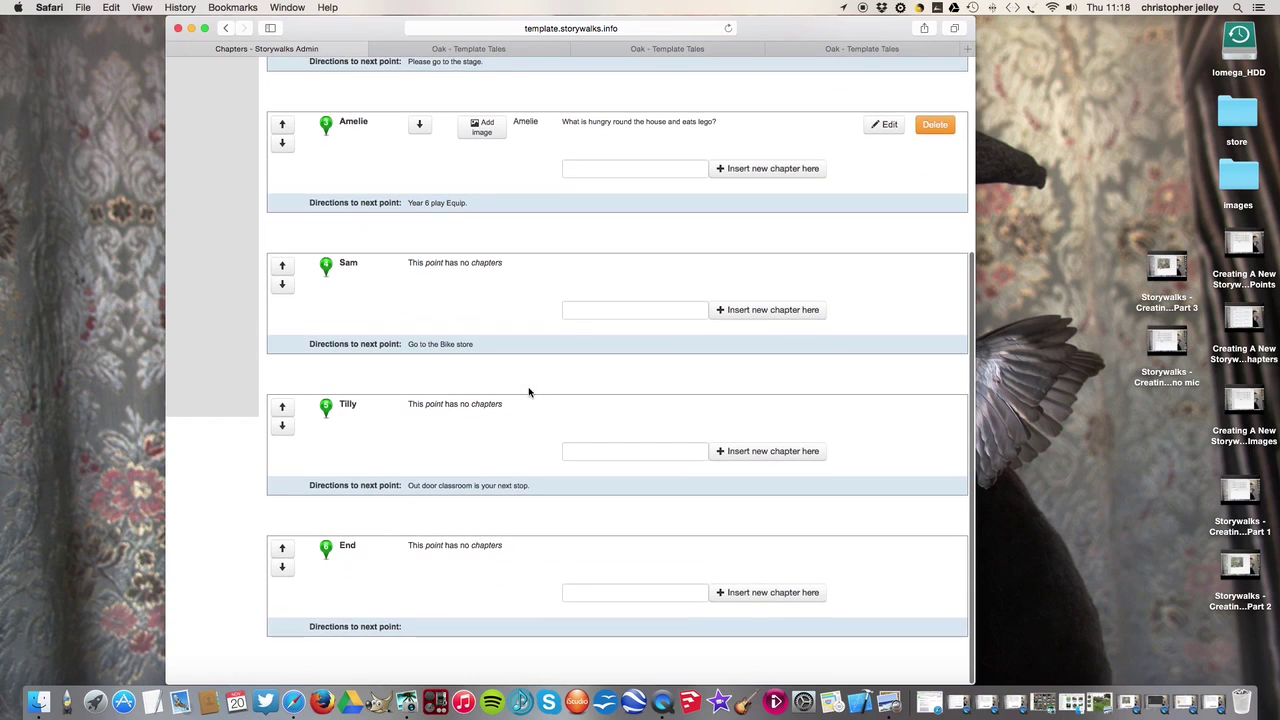
Add a chapter to the End point titled with point 2's name and "answer", enter the text "the river" and save it
{"action": "left_click", "coordinate": [592, 591]}
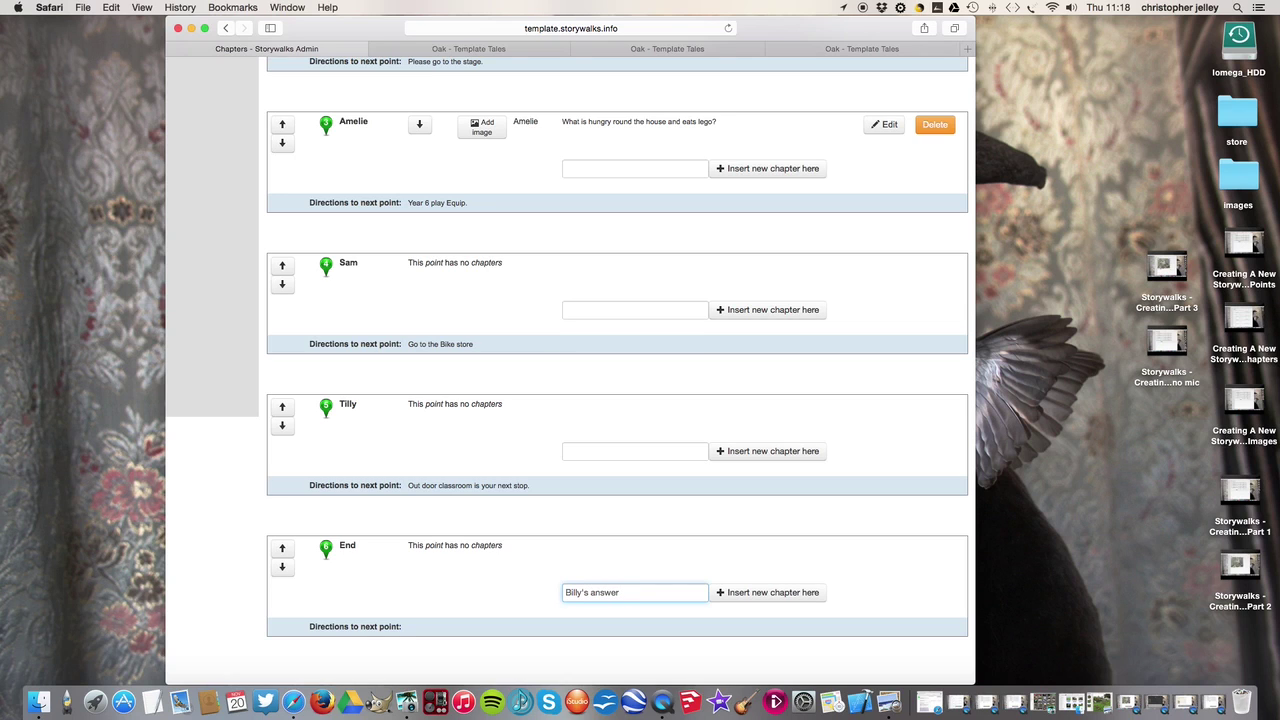
{"action": "left_click", "coordinate": [762, 593]}
{"action": "left_click", "coordinate": [485, 184]}
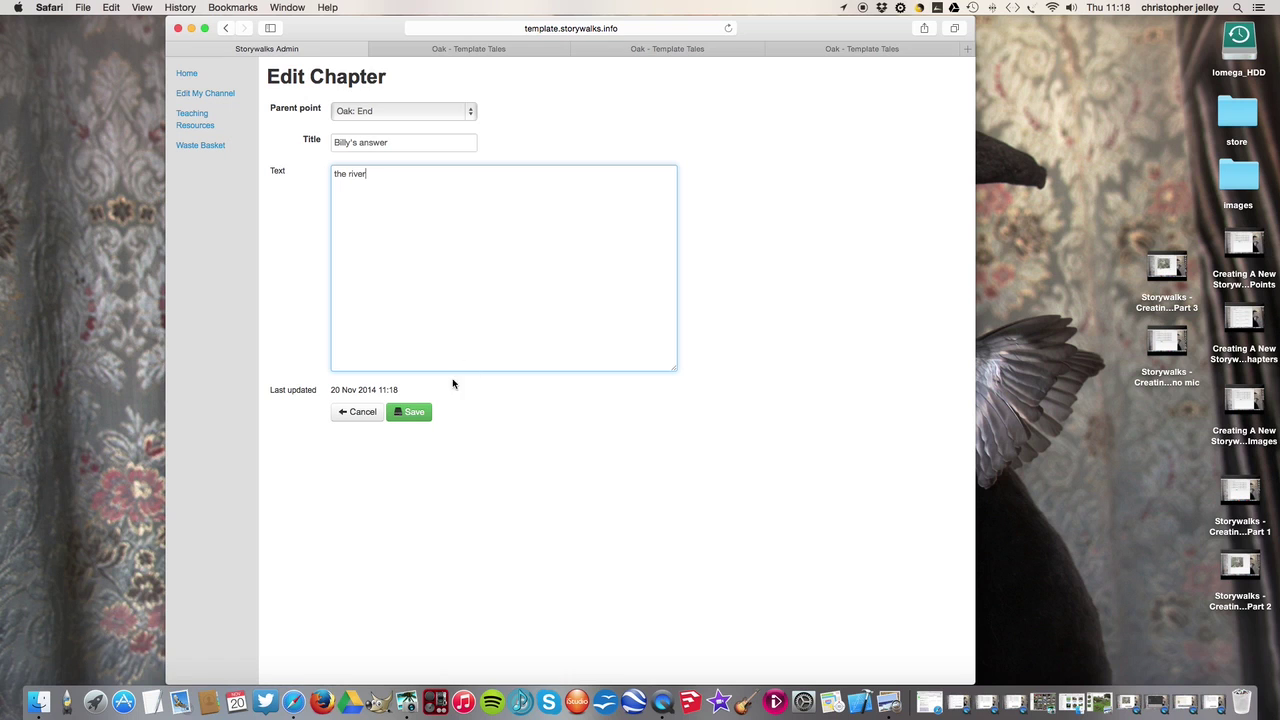
{"action": "left_click", "coordinate": [411, 411]}
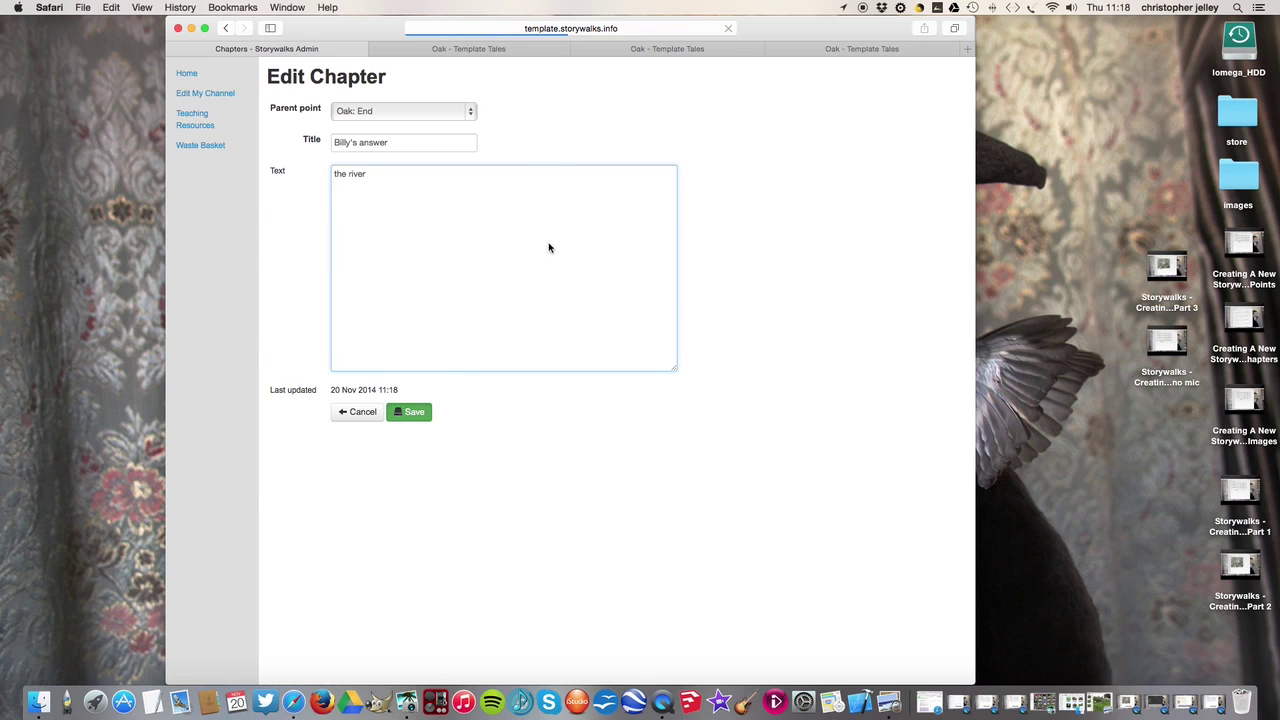
Replace the text of point 2's chapter with "what has banks but no money?" and save it
{"action": "left_click", "coordinate": [886, 265]}
{"action": "left_click_drag", "start_coordinate": [469, 290], "coordinate": [330, 174]}
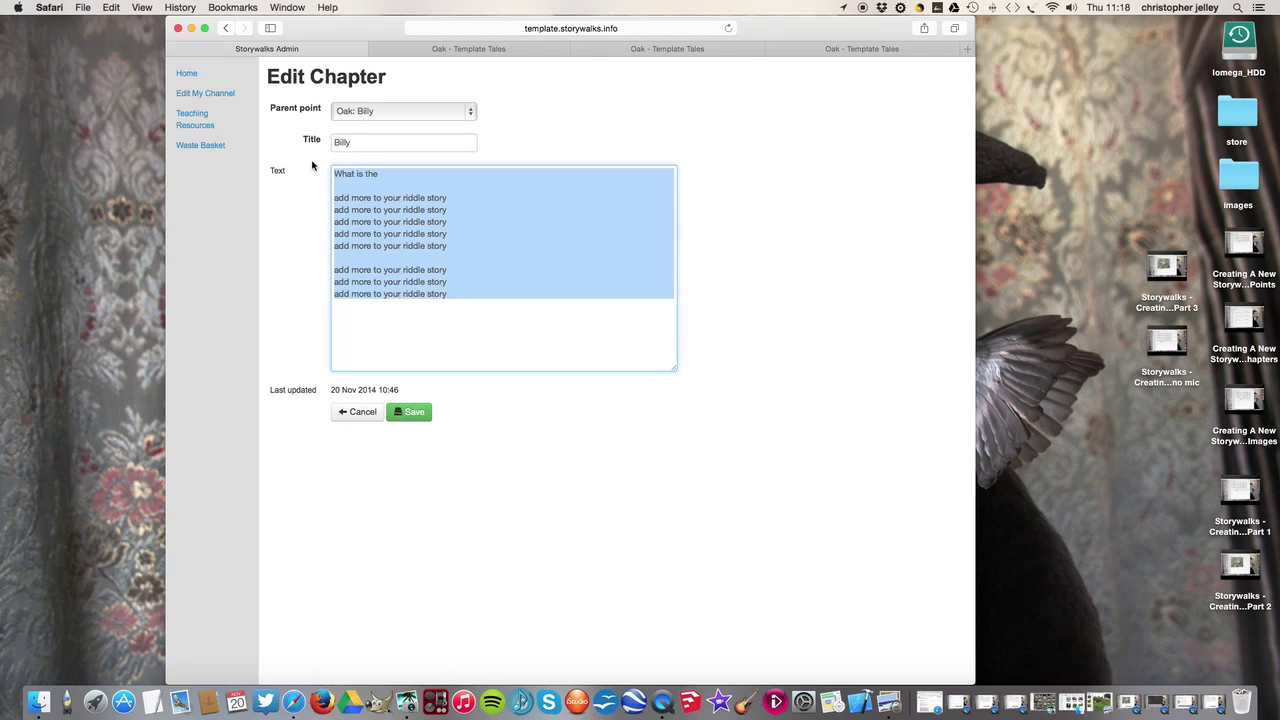
{"action": "type", "text": "w"}
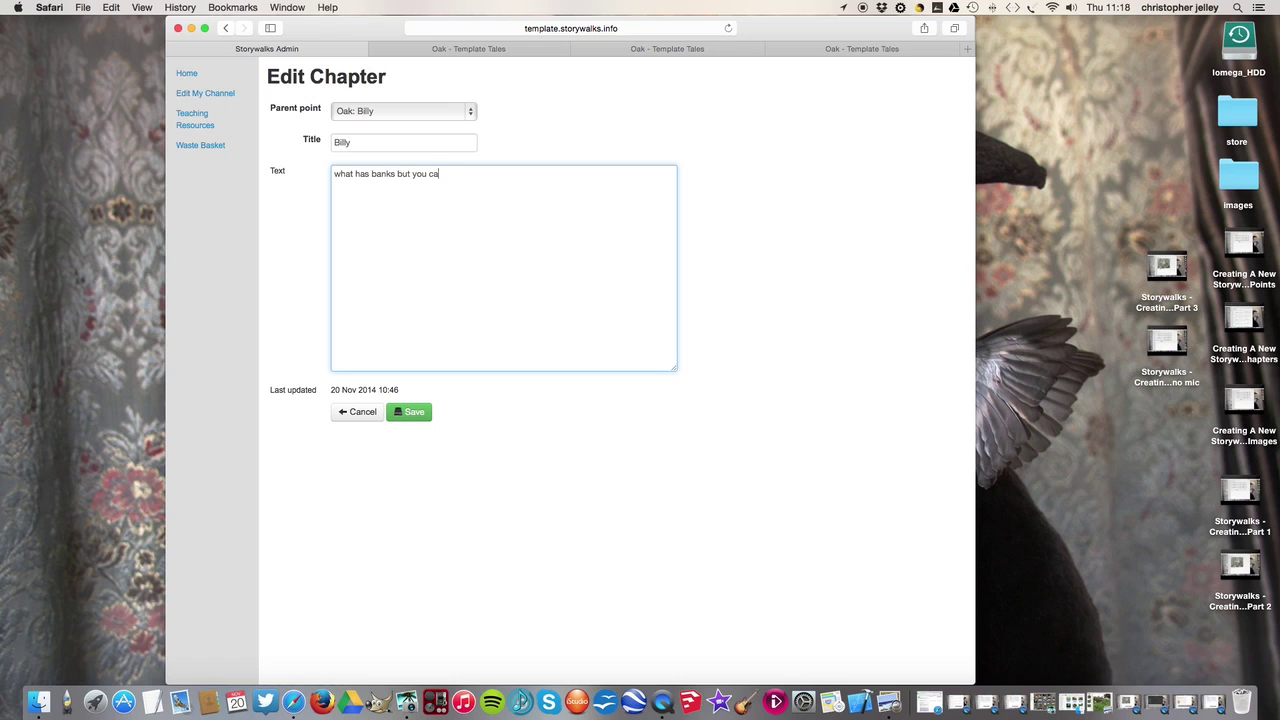
{"action": "key", "text": "BackSpace"}
{"action": "left_click", "coordinate": [417, 411]}
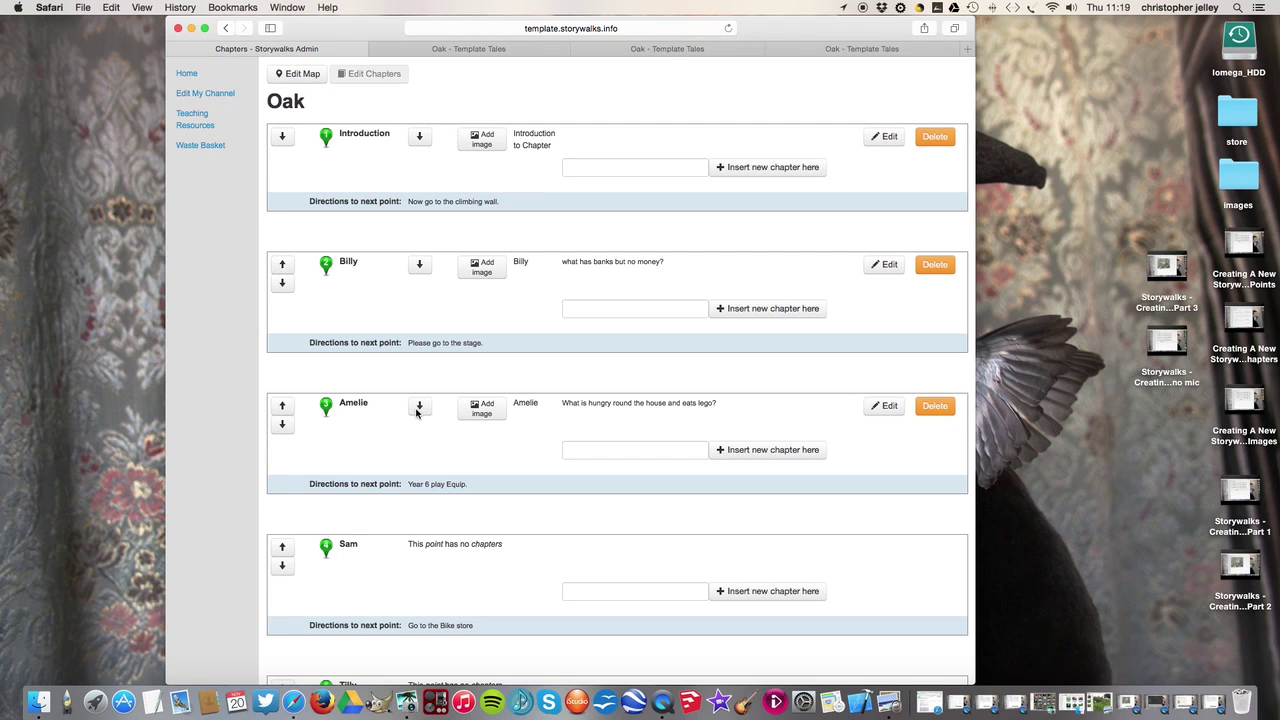
Add a chapter to the End point titled with point 3's name and "Answer", enter the text "Vacuum Cleaner" and save it
{"action": "scroll", "coordinate": [589, 369], "scroll_direction": "down", "scroll_amount": 3}
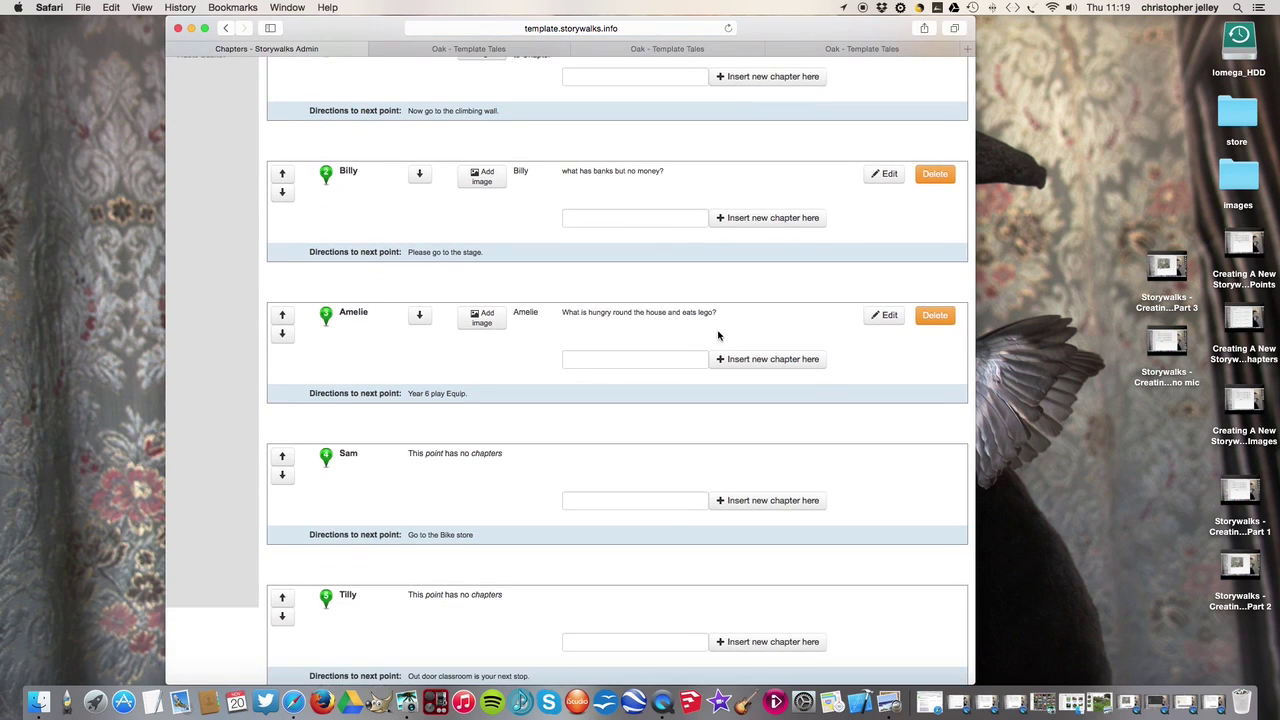
{"action": "scroll", "coordinate": [717, 335], "scroll_direction": "down", "scroll_amount": 6}
{"action": "left_click", "coordinate": [613, 589]}
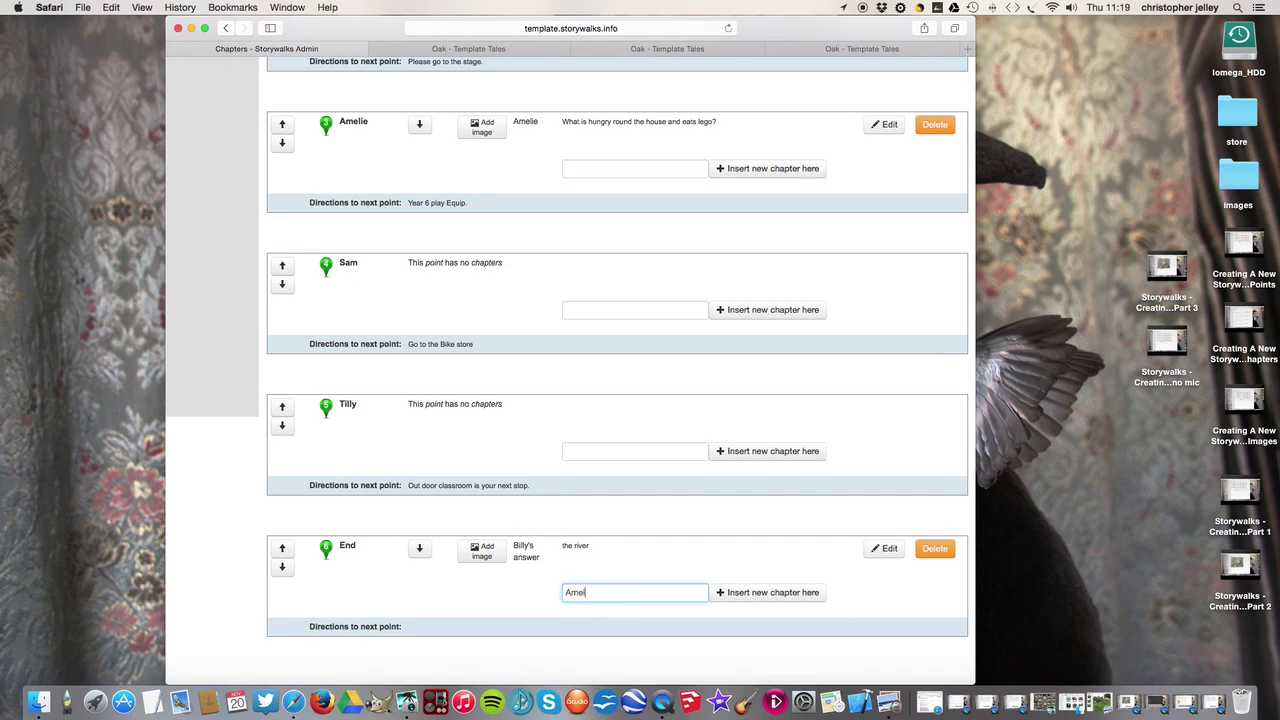
{"action": "type", "text": "Amelie's Answer"}
{"action": "left_click", "coordinate": [758, 594]}
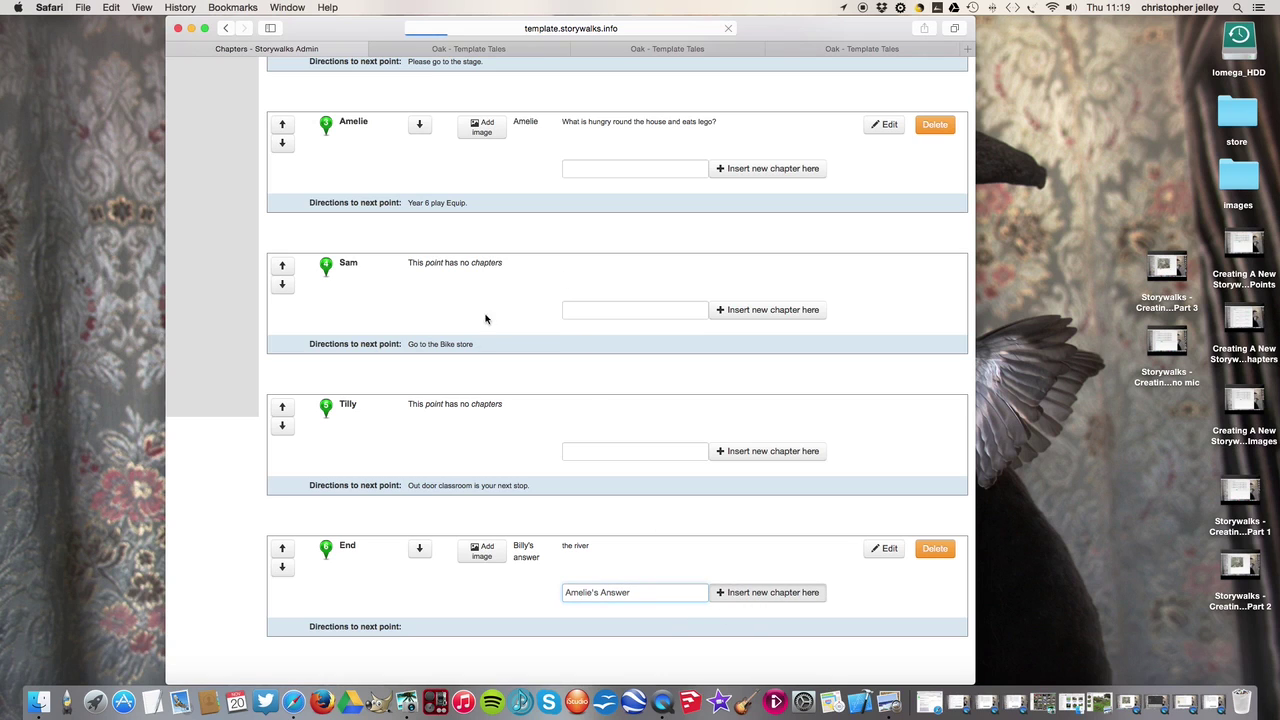
{"action": "left_click", "coordinate": [416, 190]}
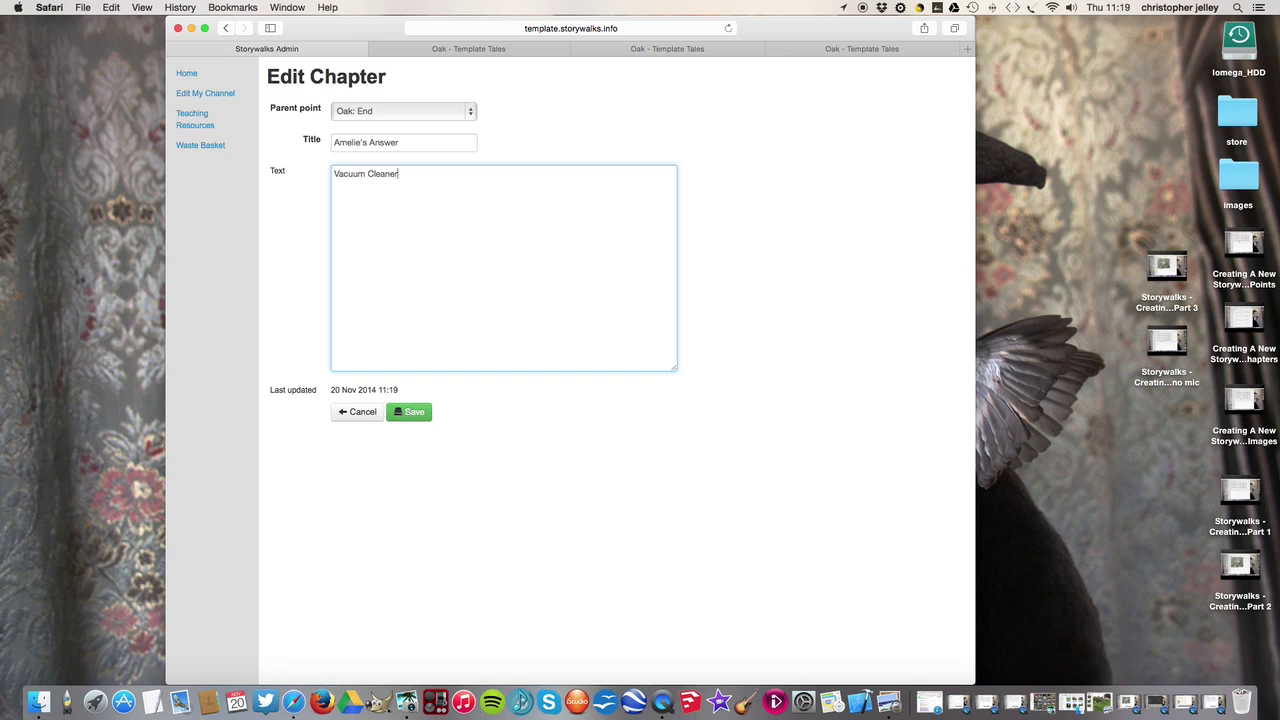
{"action": "left_click", "coordinate": [410, 418]}
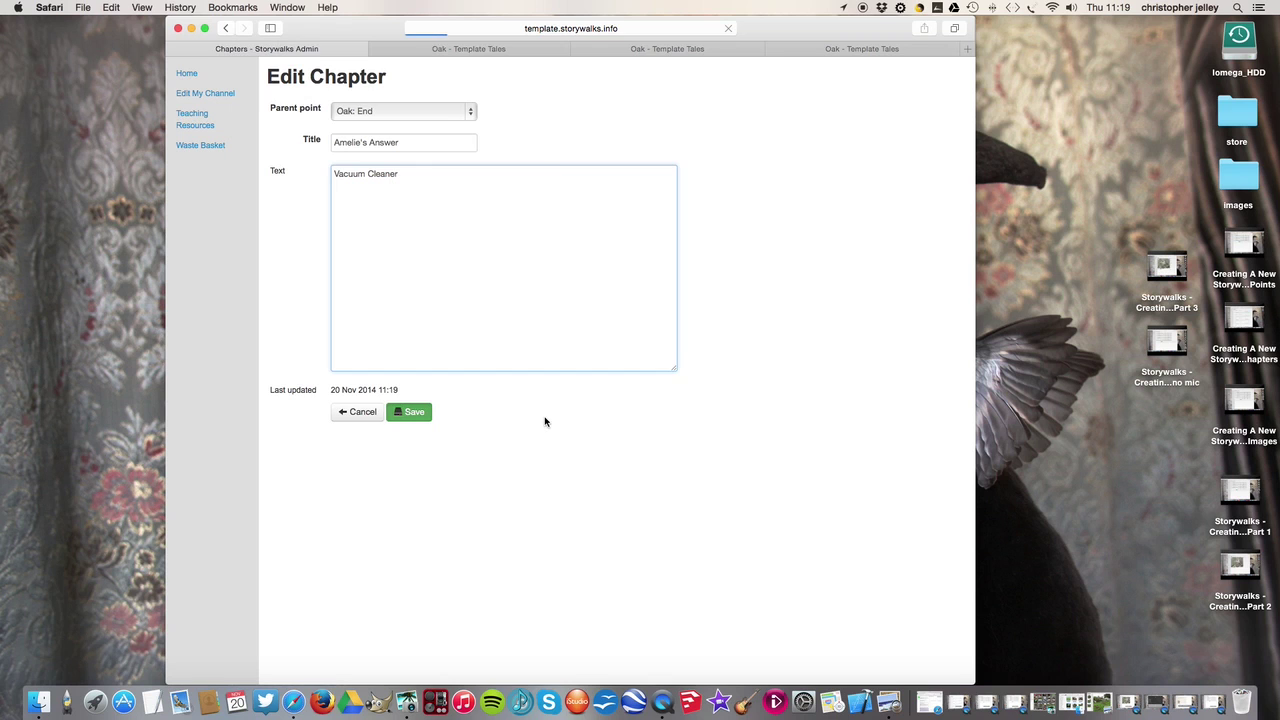
Add a chapter titled "end" to the End point, with the text "this is the last words which wraps up the tale.", and save it
{"action": "scroll", "coordinate": [545, 421], "scroll_direction": "down", "scroll_amount": 5}
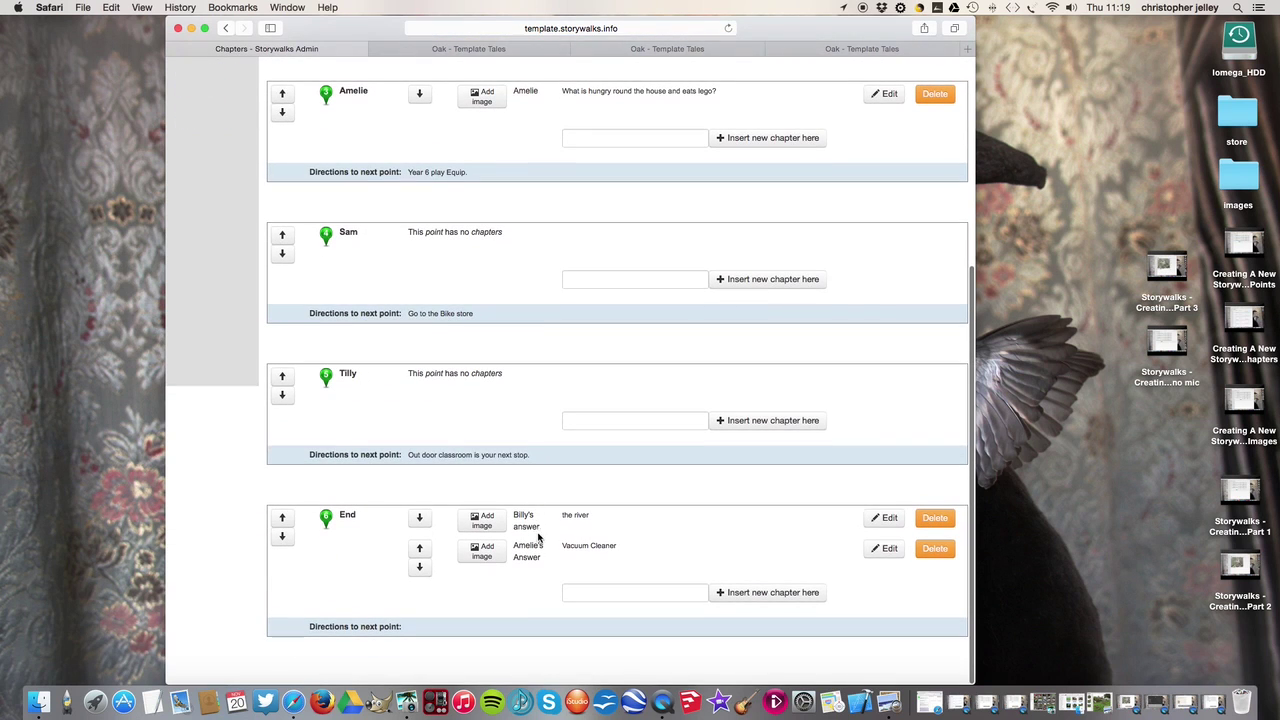
{"action": "left_click", "coordinate": [584, 590]}
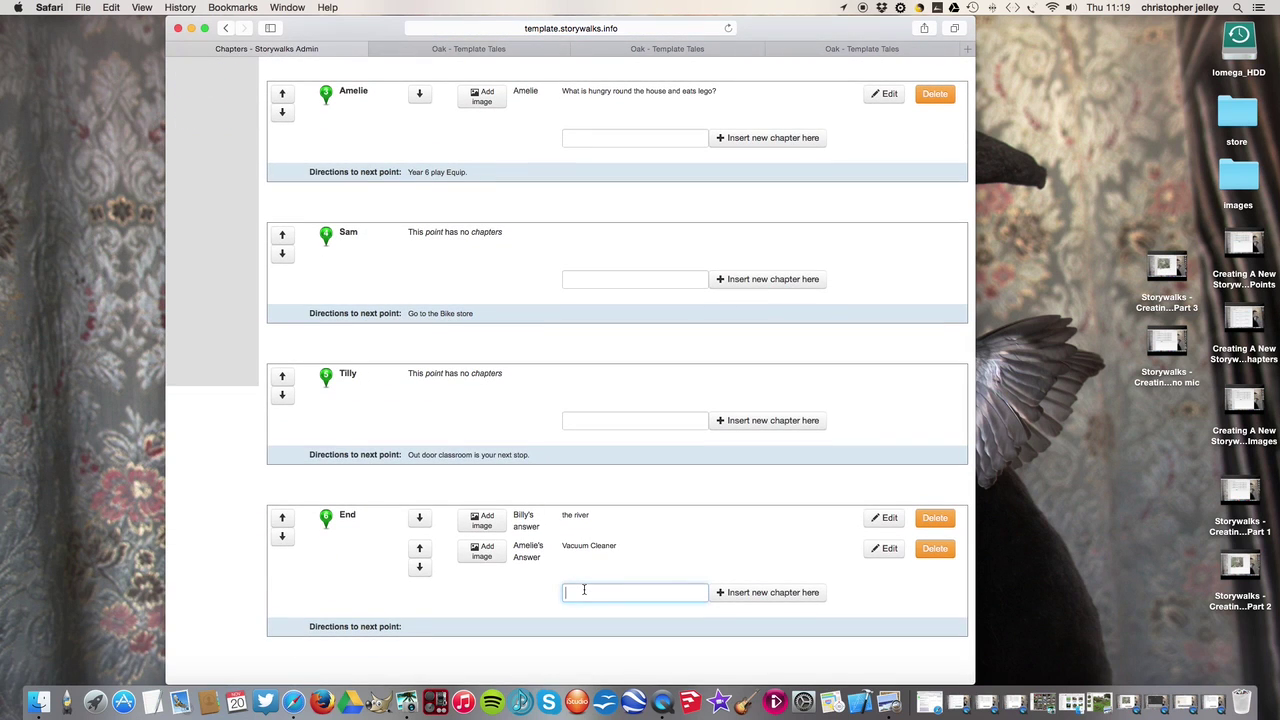
{"action": "type", "text": "end"}
{"action": "left_click", "coordinate": [752, 594]}
{"action": "left_click", "coordinate": [449, 261]}
{"action": "type", "text": "this is"}
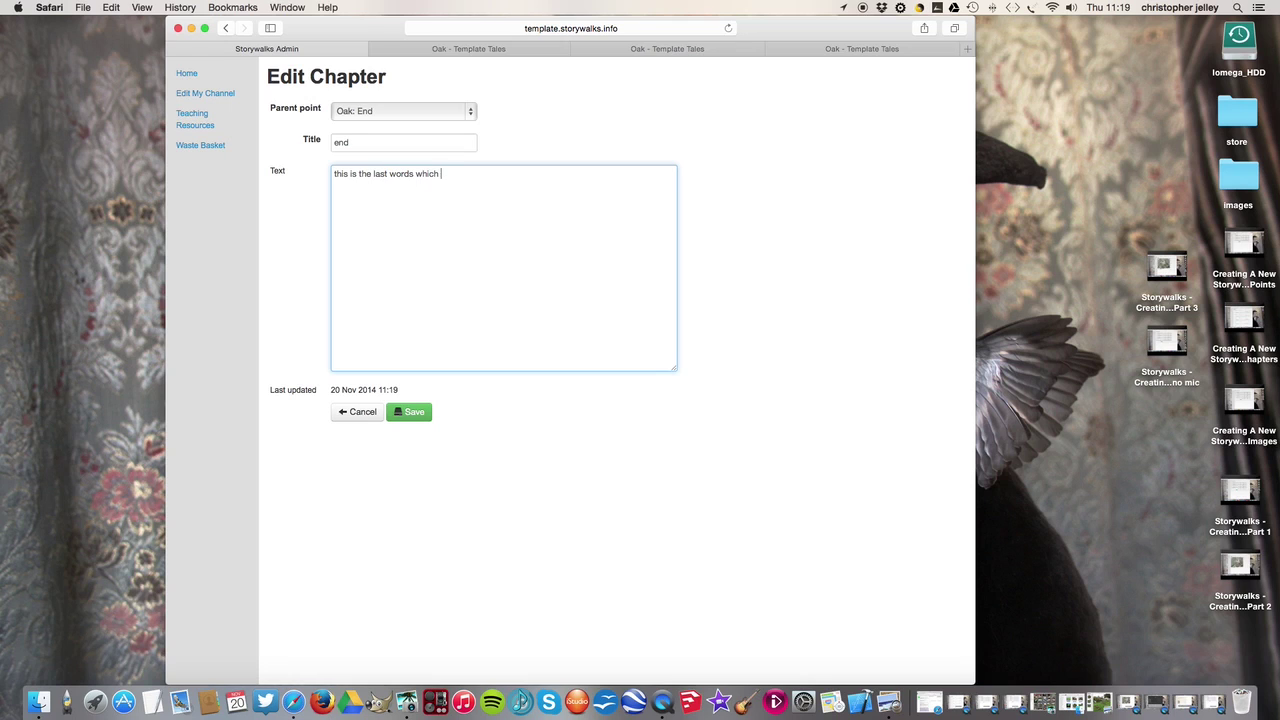
{"action": "type", "text": "the tale."}
{"action": "left_click", "coordinate": [414, 411]}
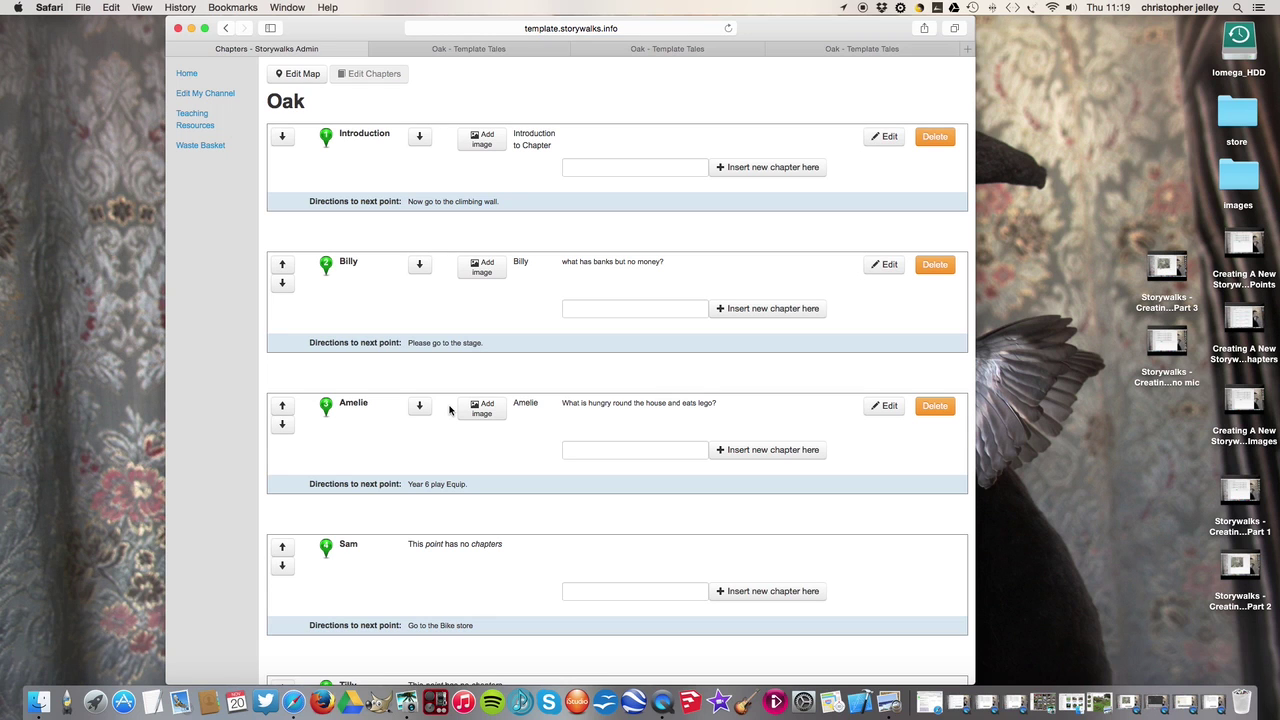
Review Oak's full chapter list, from the introduction to the answer and closing chapters at the End point
{"action": "scroll", "coordinate": [449, 408], "scroll_direction": "down", "scroll_amount": 10}
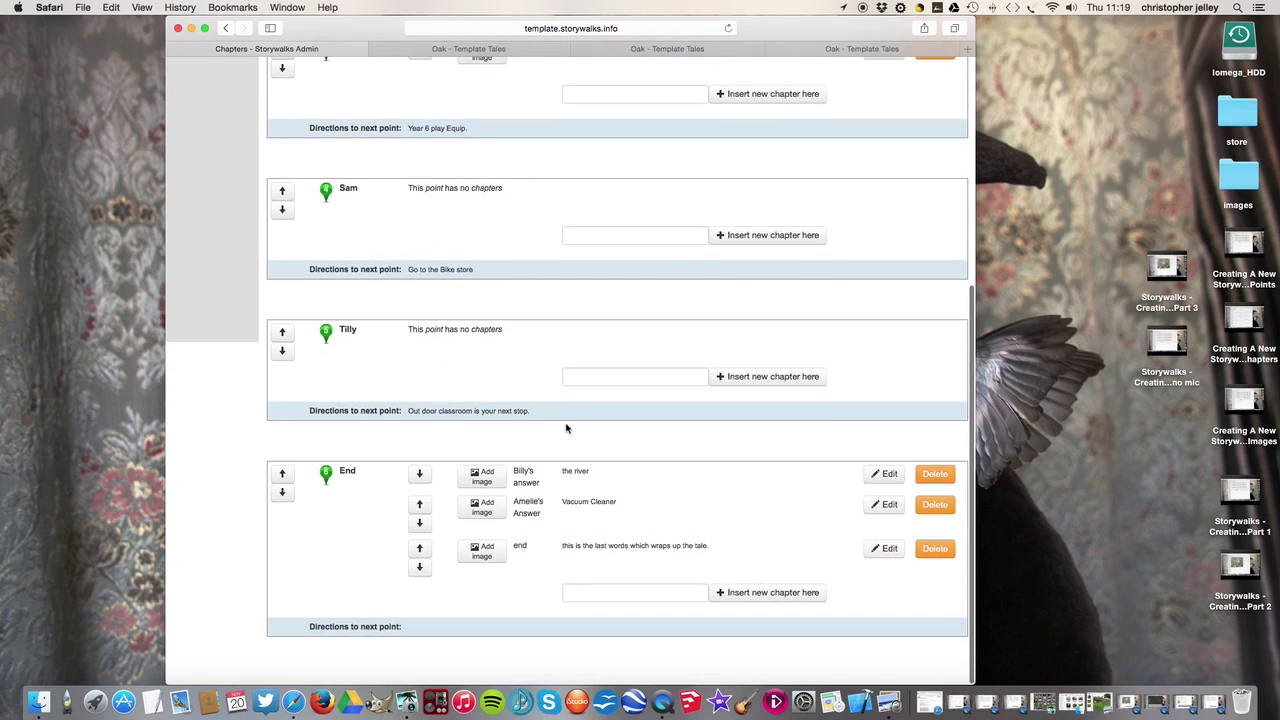
{"action": "scroll", "coordinate": [566, 428], "scroll_direction": "up", "scroll_amount": 3}
{"action": "scroll", "coordinate": [566, 428], "scroll_direction": "down", "scroll_amount": 1}
{"action": "scroll", "coordinate": [566, 428], "scroll_direction": "down", "scroll_amount": 2}
{"action": "scroll", "coordinate": [566, 428], "scroll_direction": "up", "scroll_amount": 10}
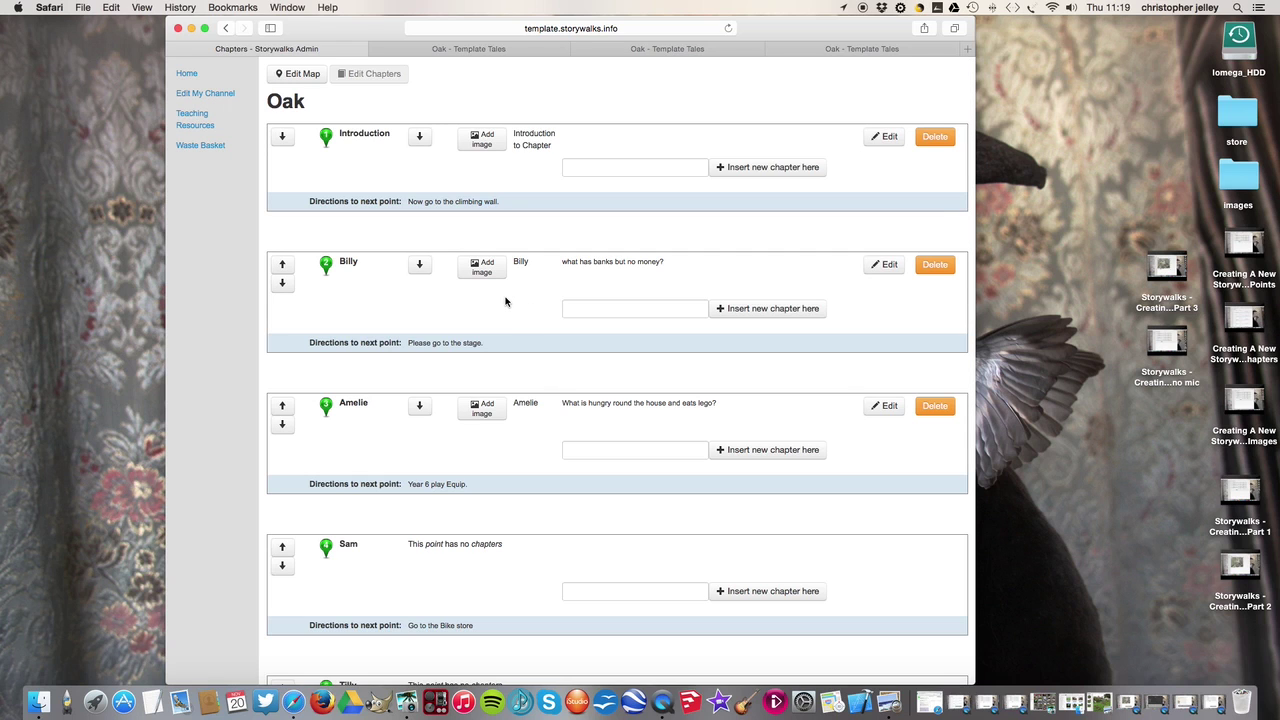
{"action": "scroll", "coordinate": [500, 290], "scroll_direction": "down", "scroll_amount": 1}
{"action": "scroll", "coordinate": [480, 230], "scroll_direction": "up", "scroll_amount": 1}
Return to the admin story list and open the public Oak page with location access allowed
{"action": "left_click", "coordinate": [186, 75]}
{"action": "left_click", "coordinate": [360, 365]}
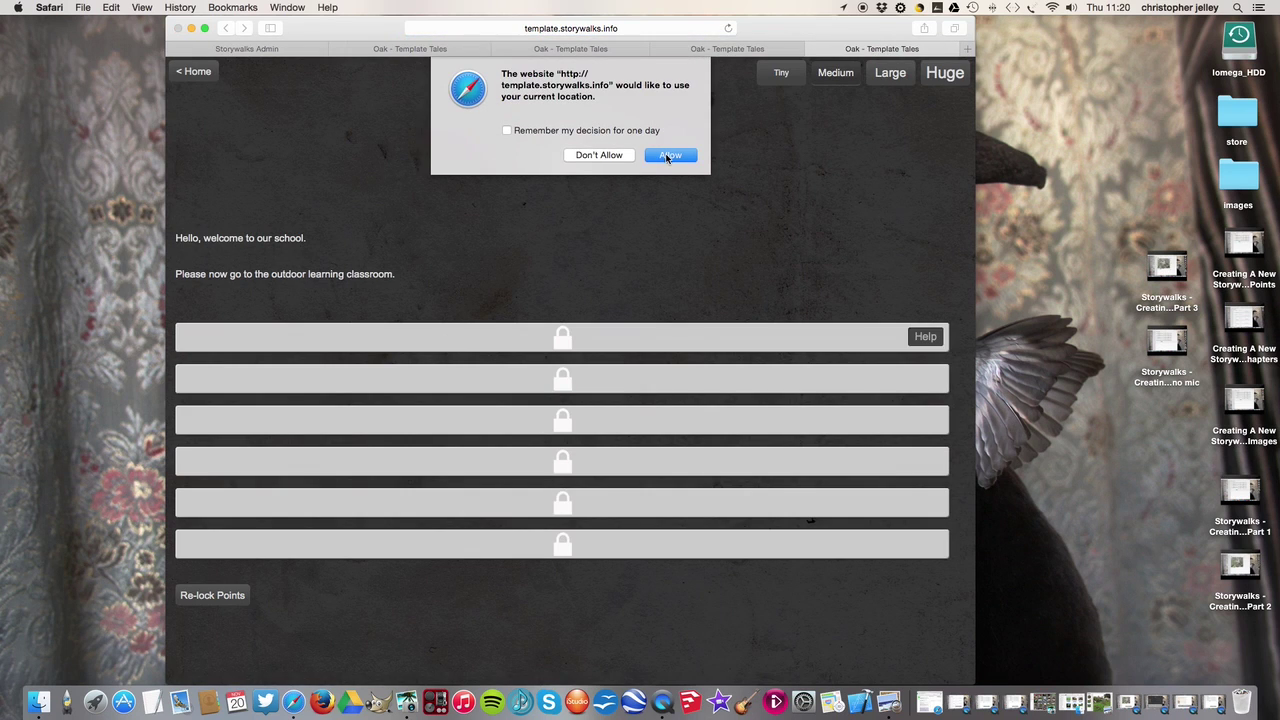
{"action": "left_click", "coordinate": [668, 155]}
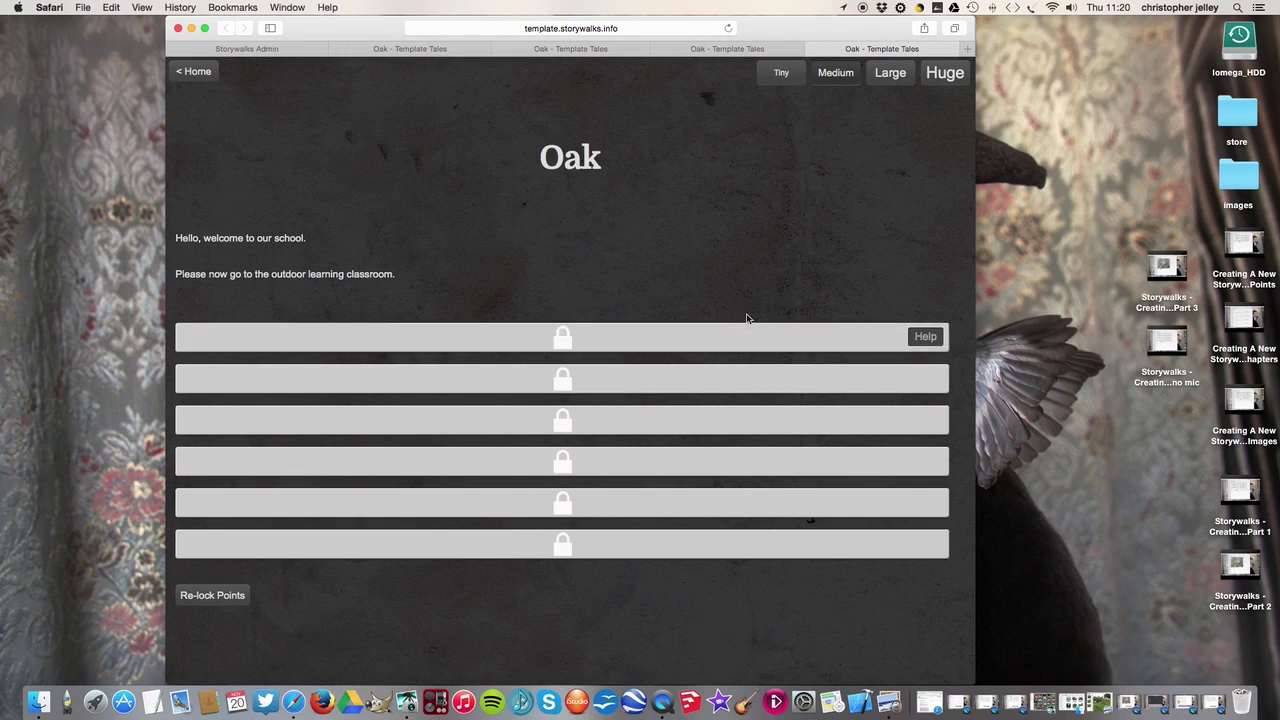
Unlock chapters one and two of the Oak story manually, confirming that the GPS is not working
{"action": "left_click", "coordinate": [920, 340]}
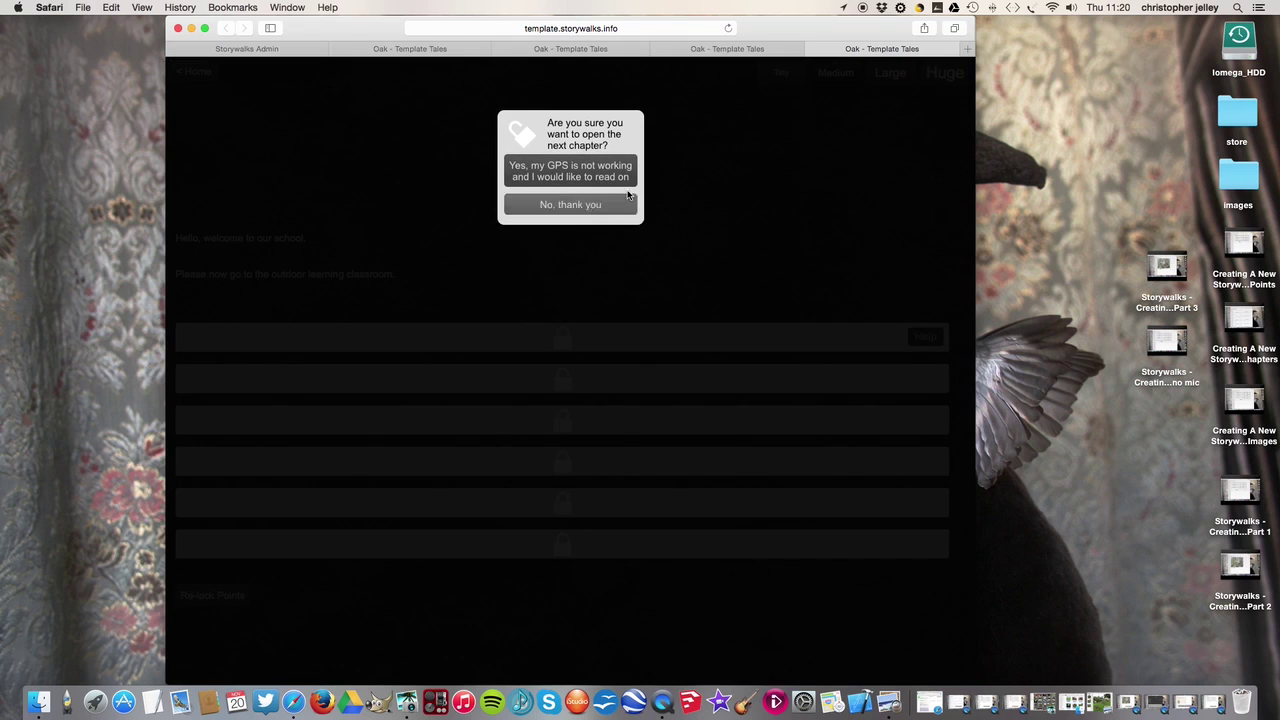
{"action": "left_click", "coordinate": [620, 182]}
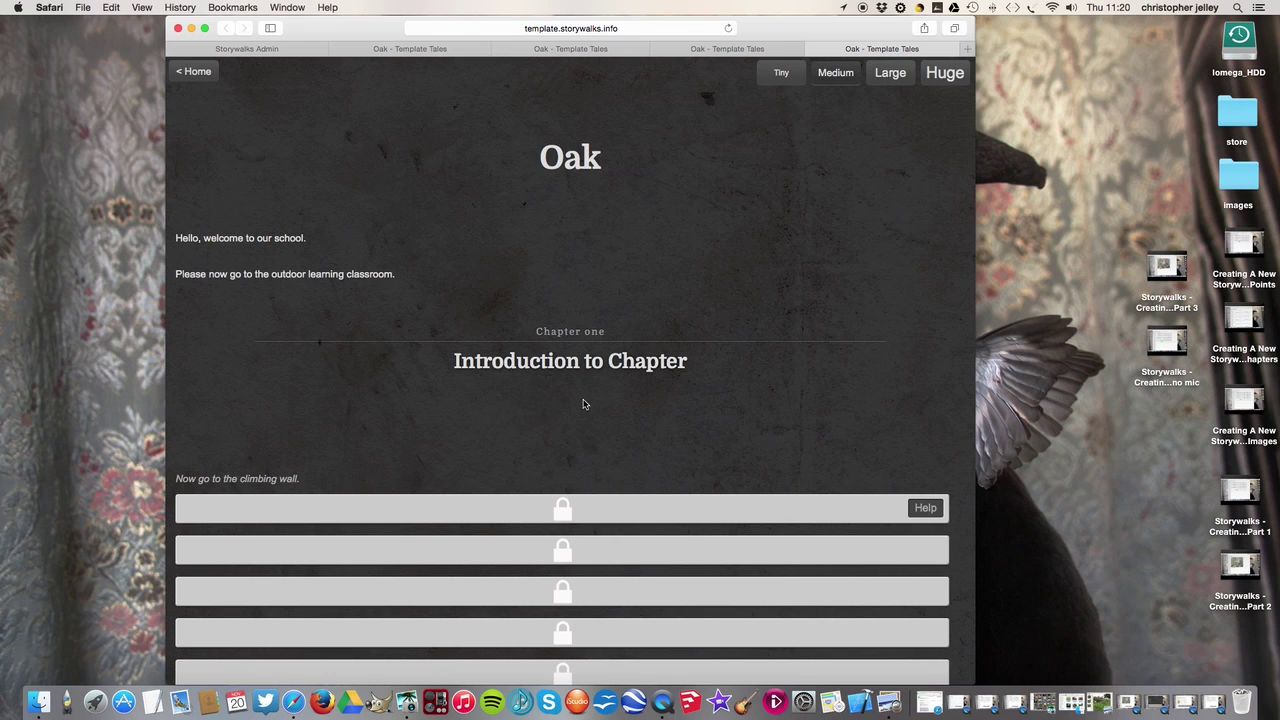
{"action": "left_click", "coordinate": [922, 508]}
{"action": "left_click", "coordinate": [589, 177]}
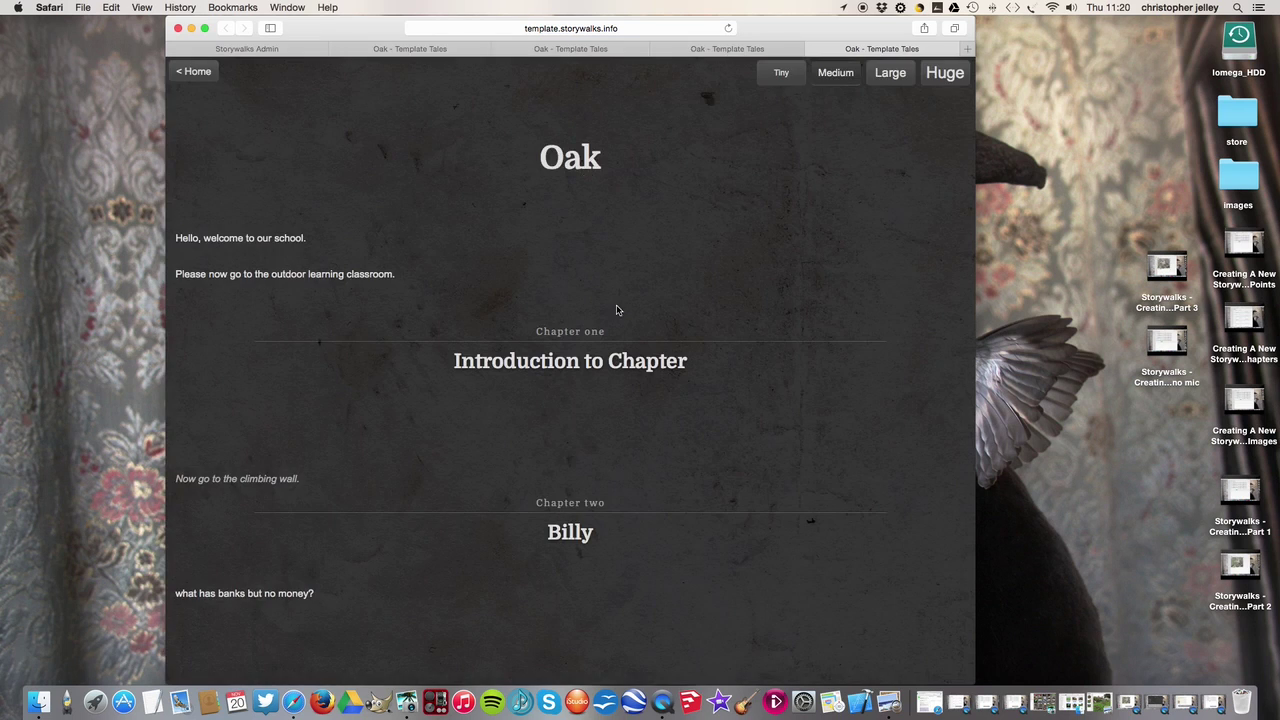
Unlock chapters three and four manually with the GPS-not-working option, following the directions to the stage and Year 6 play equipment
{"action": "scroll", "coordinate": [617, 310], "scroll_direction": "down", "scroll_amount": 5}
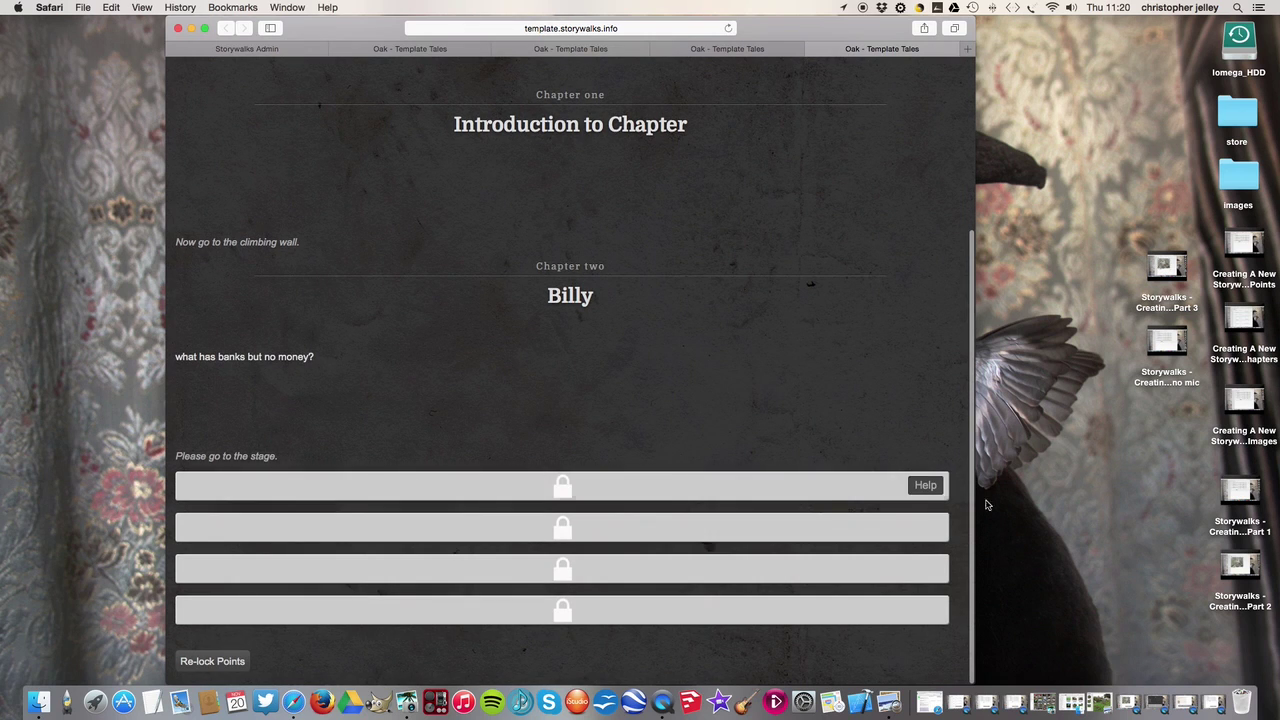
{"action": "left_click", "coordinate": [920, 487]}
{"action": "left_click", "coordinate": [620, 178]}
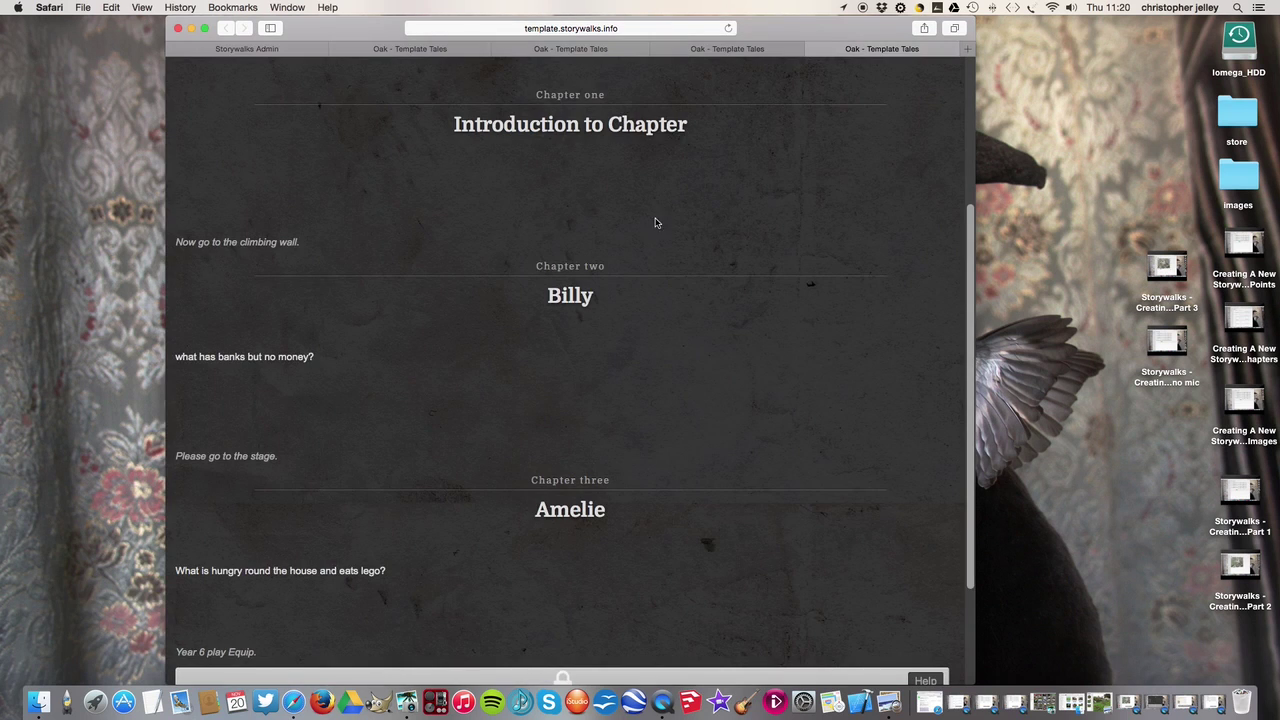
{"action": "scroll", "coordinate": [589, 386], "scroll_direction": "down", "scroll_amount": 3}
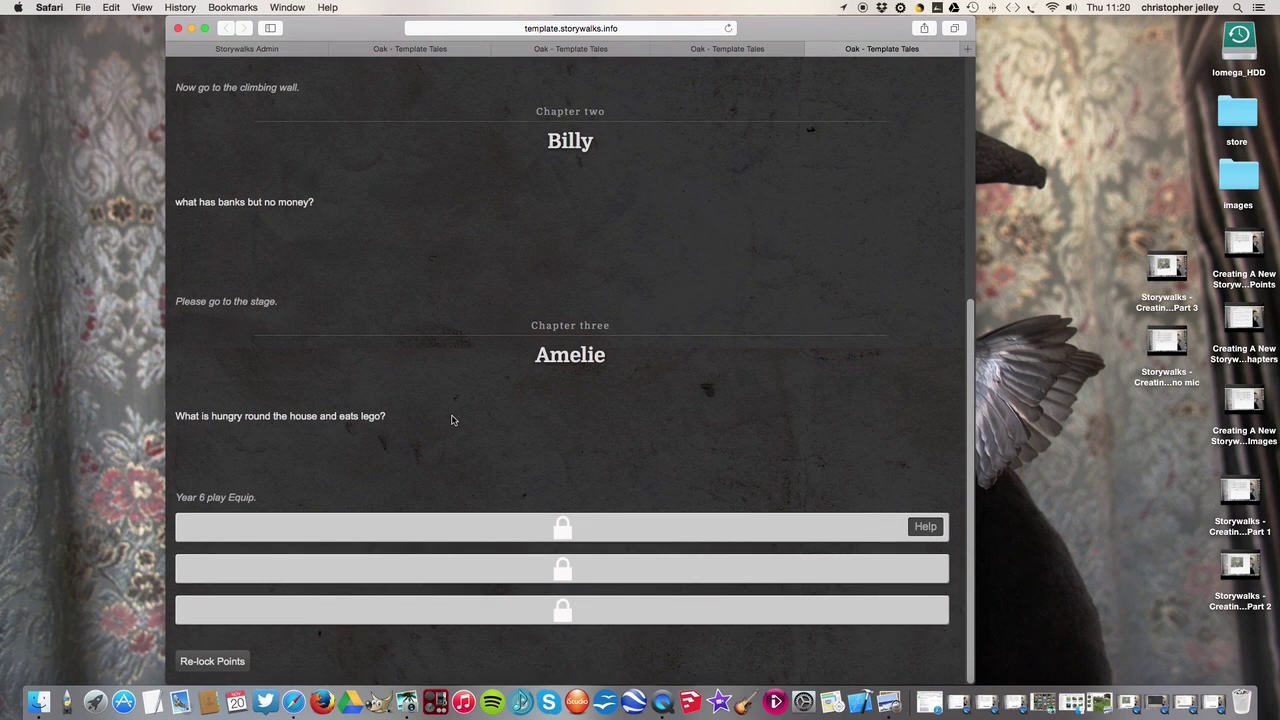
{"action": "left_click", "coordinate": [920, 528]}
{"action": "left_click", "coordinate": [562, 167]}
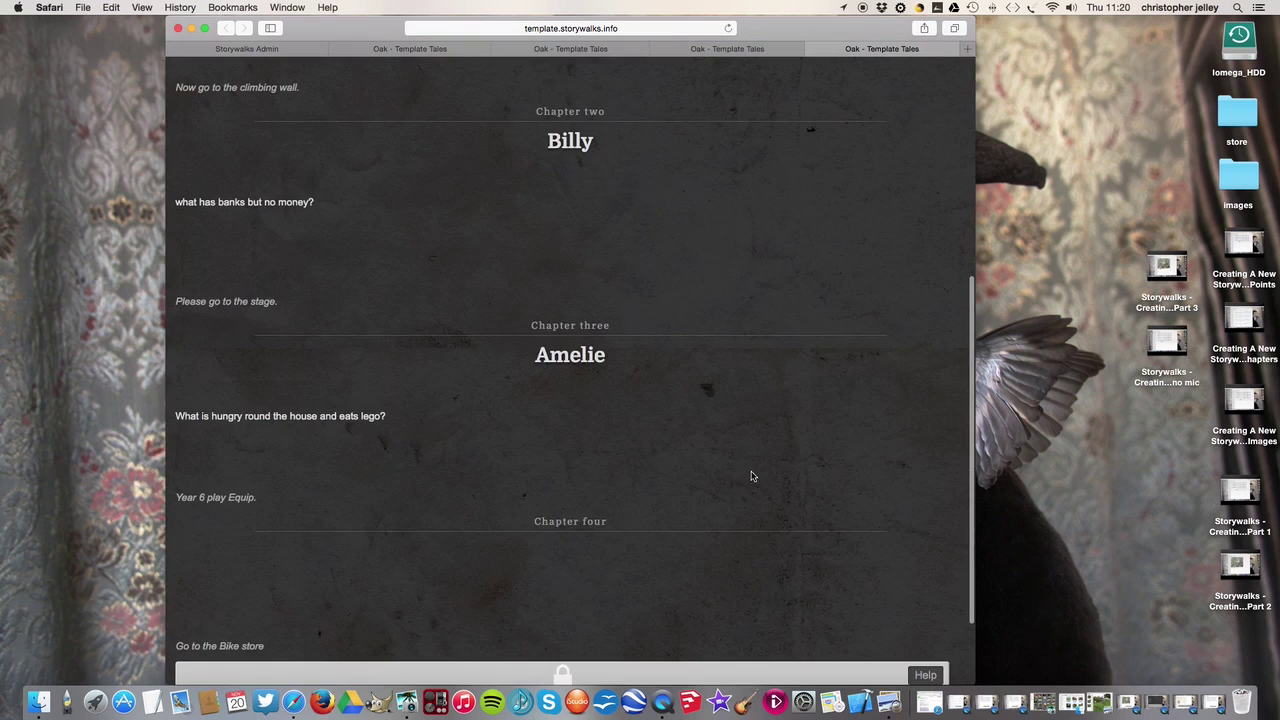
Unlock chapter five and the final locked point with its answer chapters, confirming the GPS-not-working option for each
{"action": "scroll", "coordinate": [754, 476], "scroll_direction": "down", "scroll_amount": 2}
{"action": "left_click", "coordinate": [915, 567]}
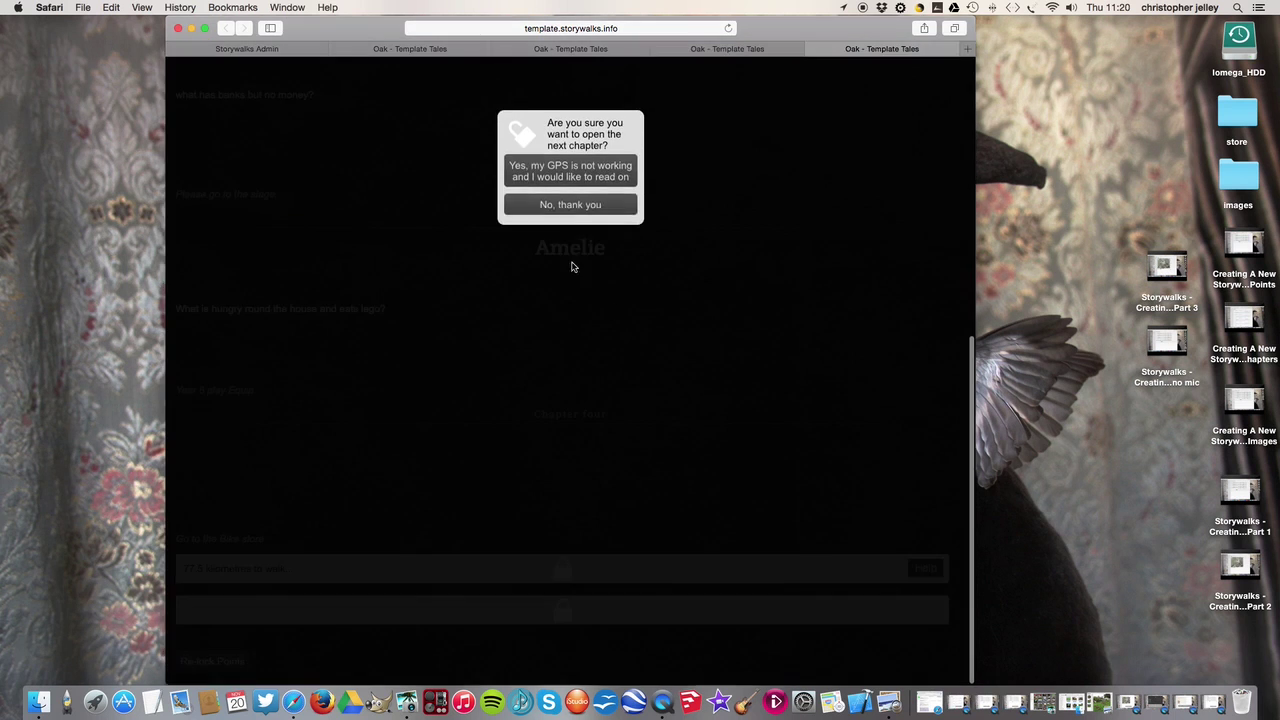
{"action": "left_click", "coordinate": [540, 181]}
{"action": "left_click", "coordinate": [922, 612]}
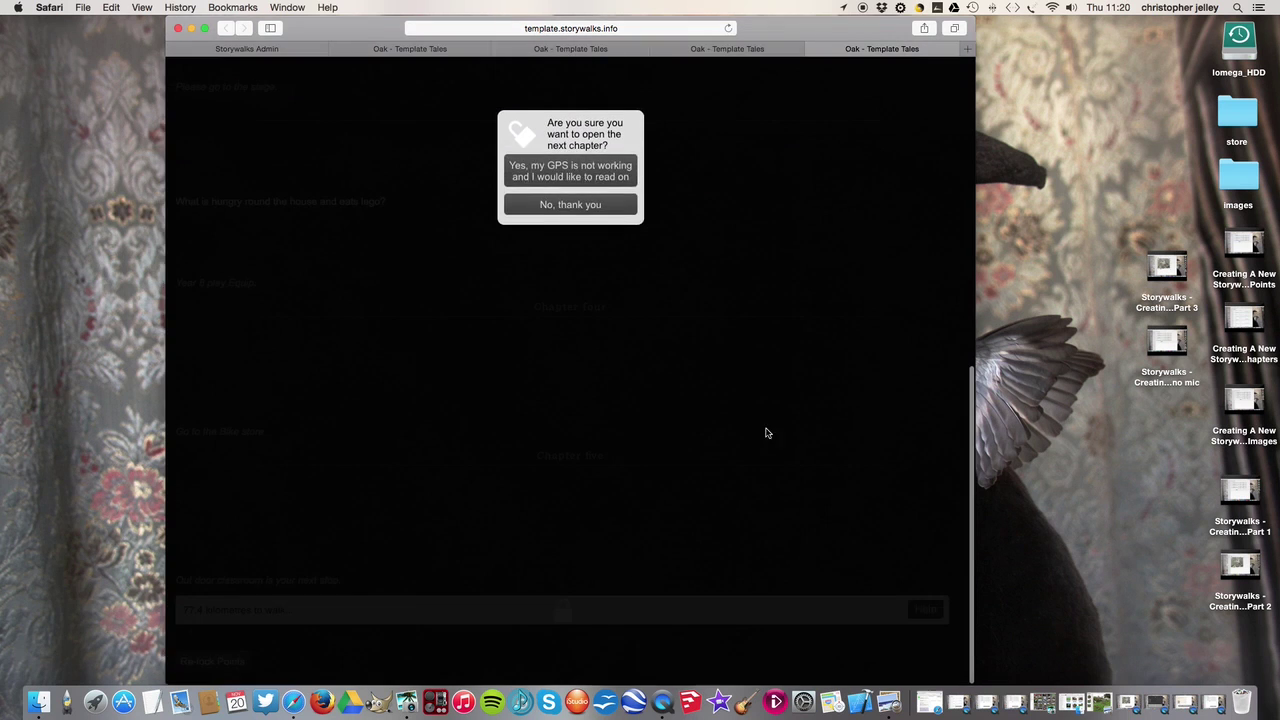
{"action": "left_click", "coordinate": [611, 168]}
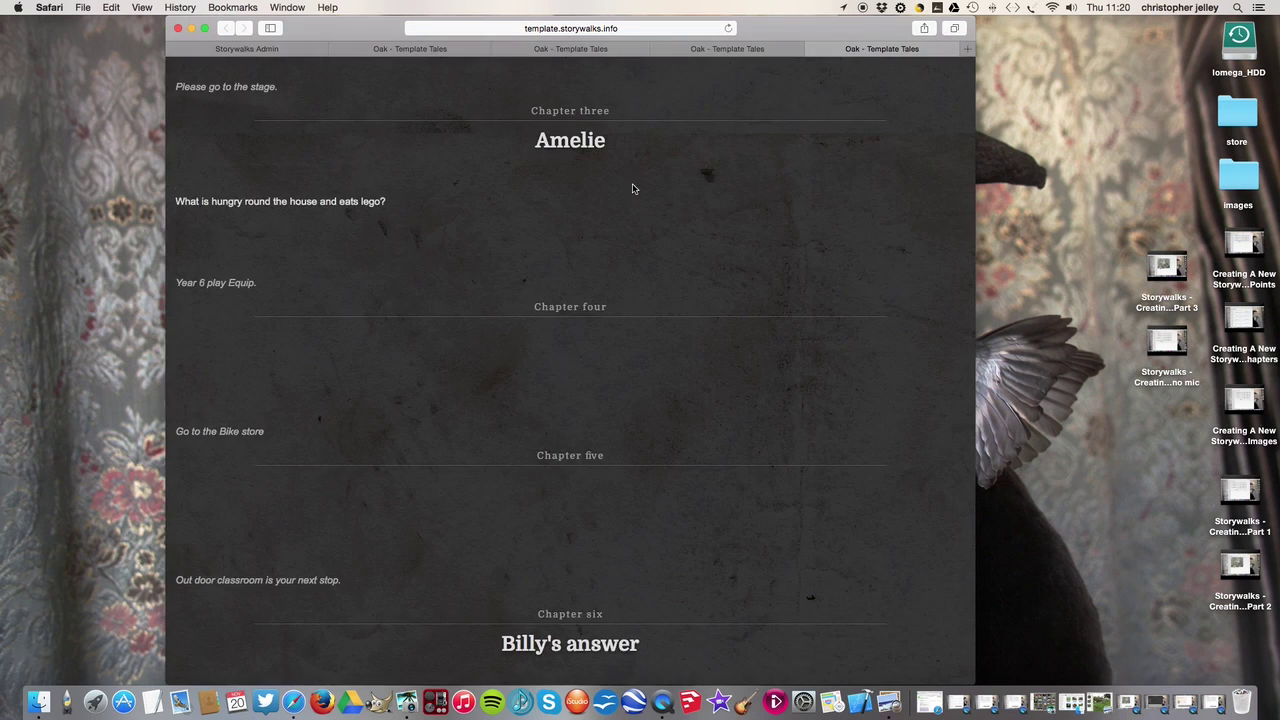
Review the answer chapters and the closing "end" chapter down to the page's end, and highlight the heading "The End"
{"action": "scroll", "coordinate": [632, 188], "scroll_direction": "down", "scroll_amount": 5}
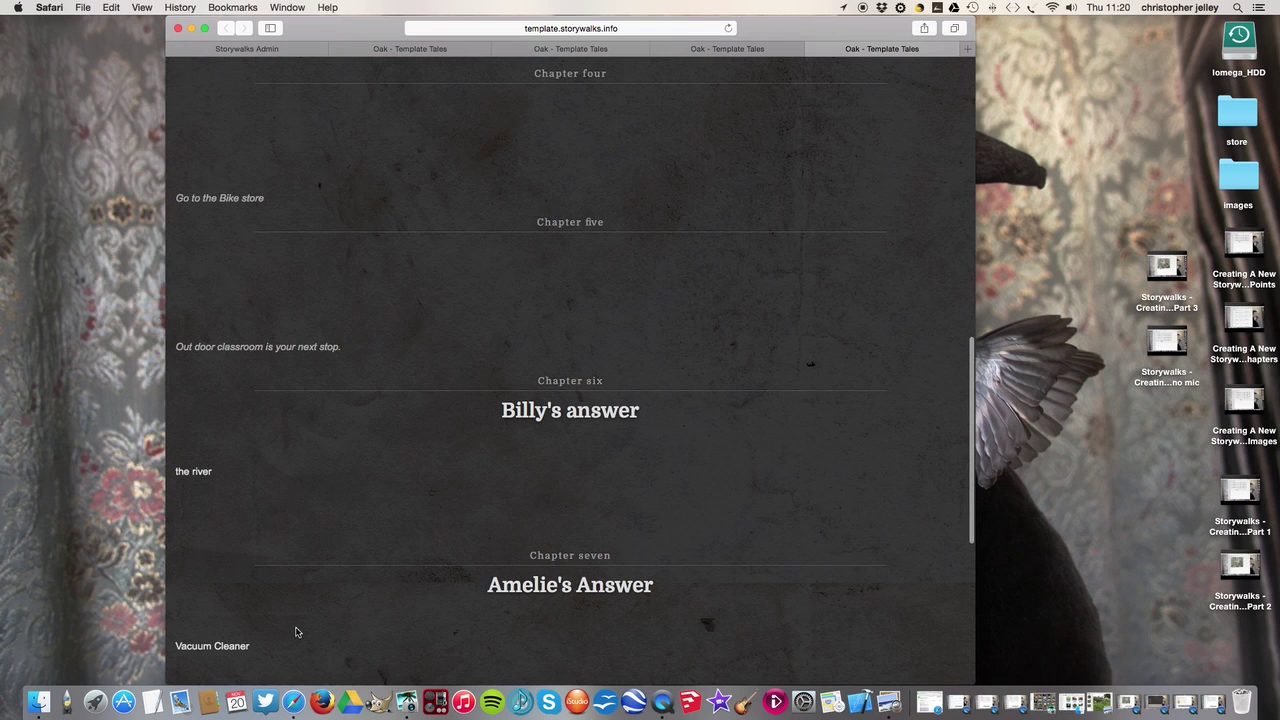
{"action": "scroll", "coordinate": [391, 583], "scroll_direction": "down", "scroll_amount": 4}
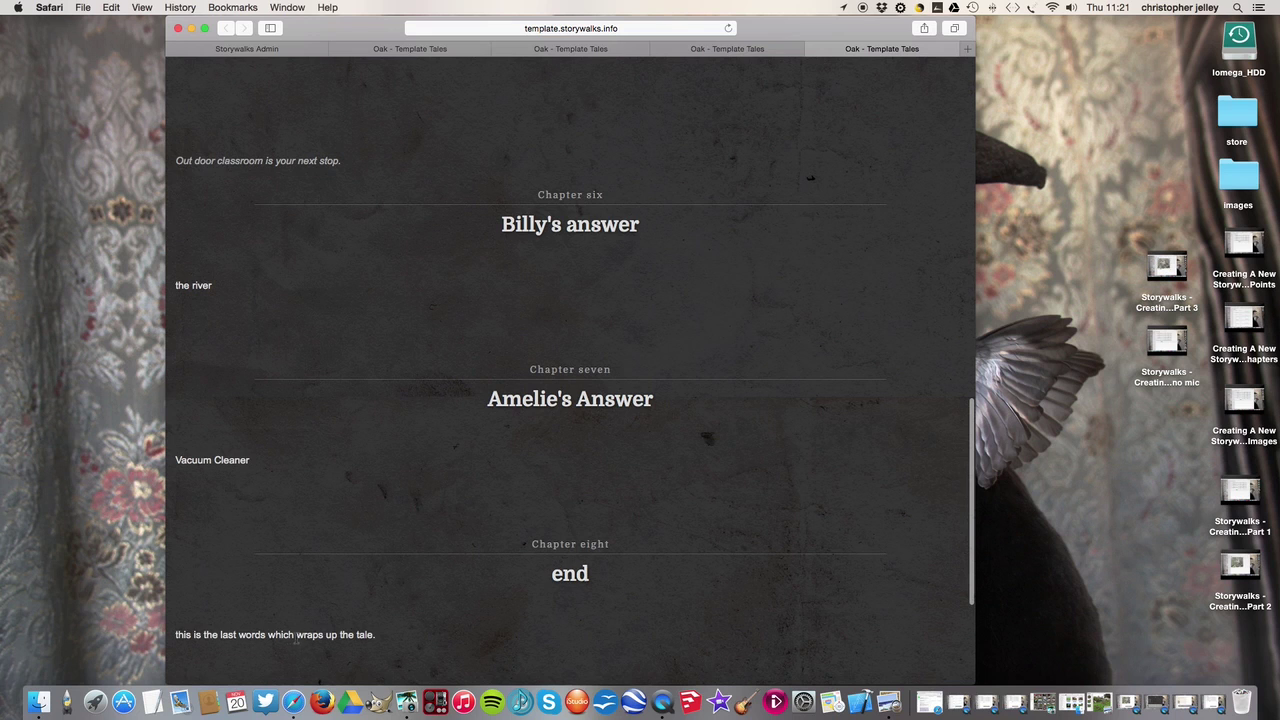
{"action": "scroll", "coordinate": [362, 634], "scroll_direction": "down", "scroll_amount": 5}
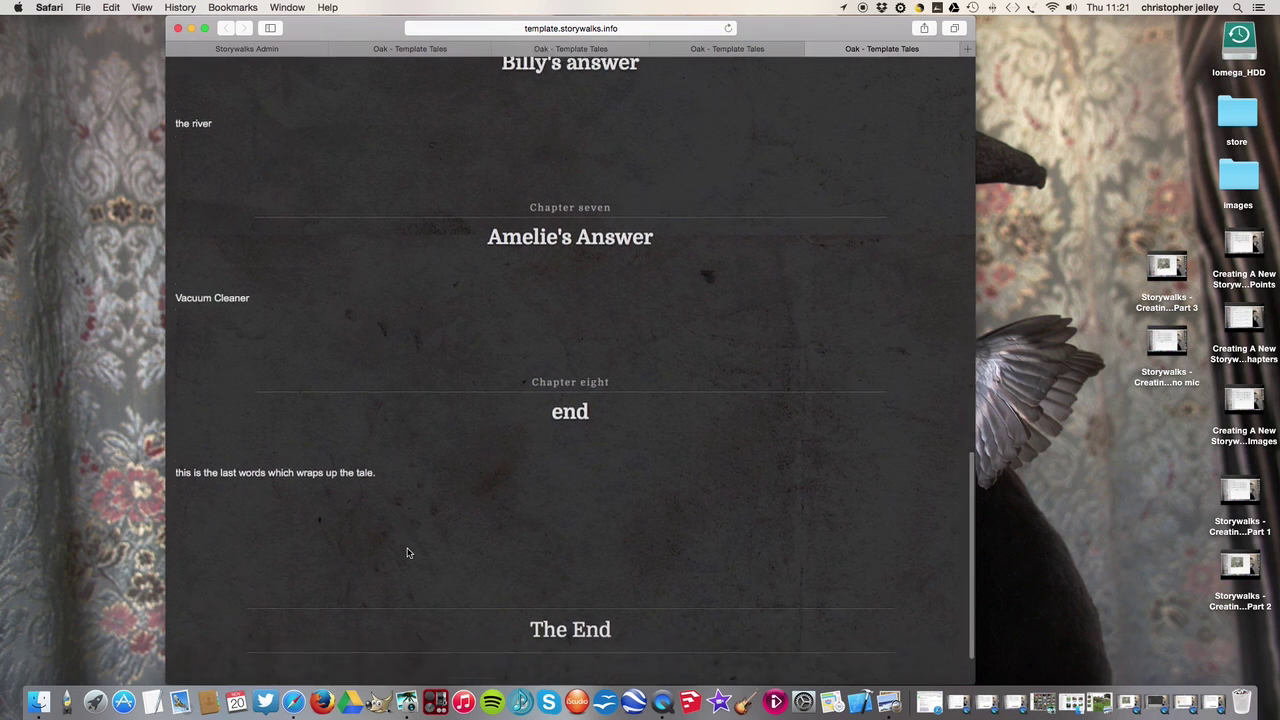
{"action": "left_click_drag", "start_coordinate": [626, 557], "coordinate": [529, 556]}
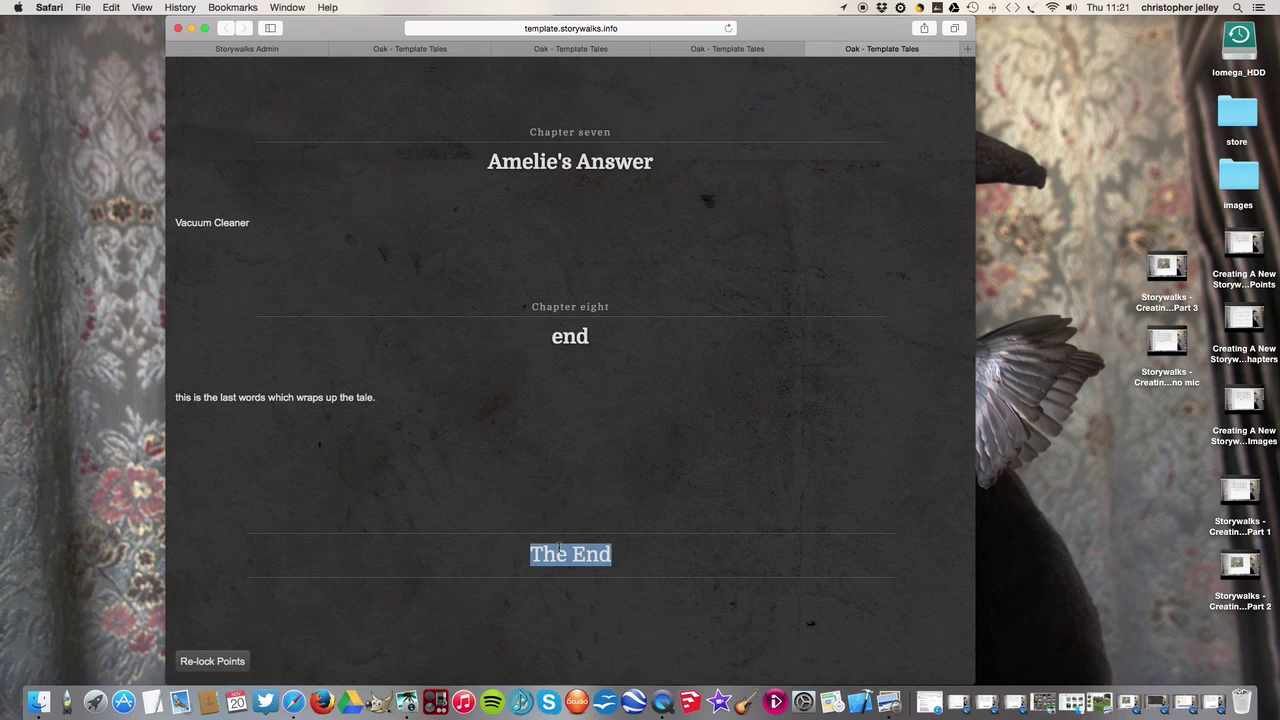